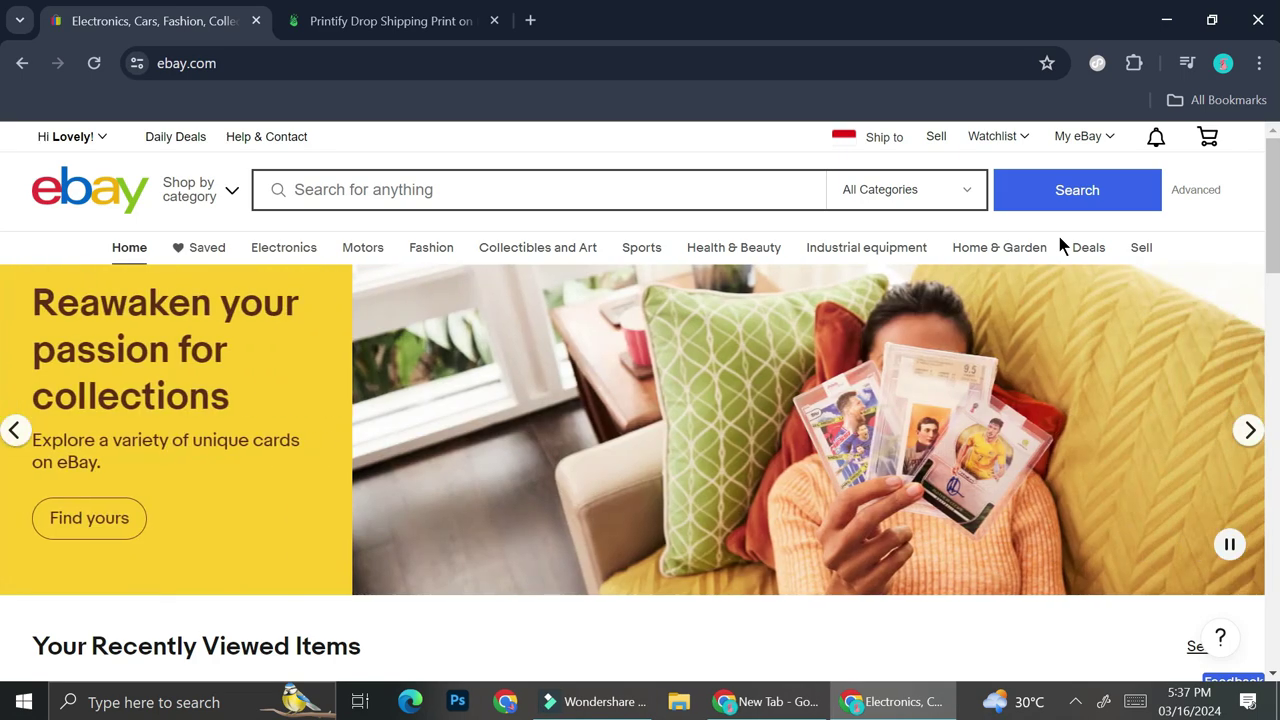
Return to the eBay homepage and open the 'Creating an eBay account' help page in a new tab.
click(421, 10)
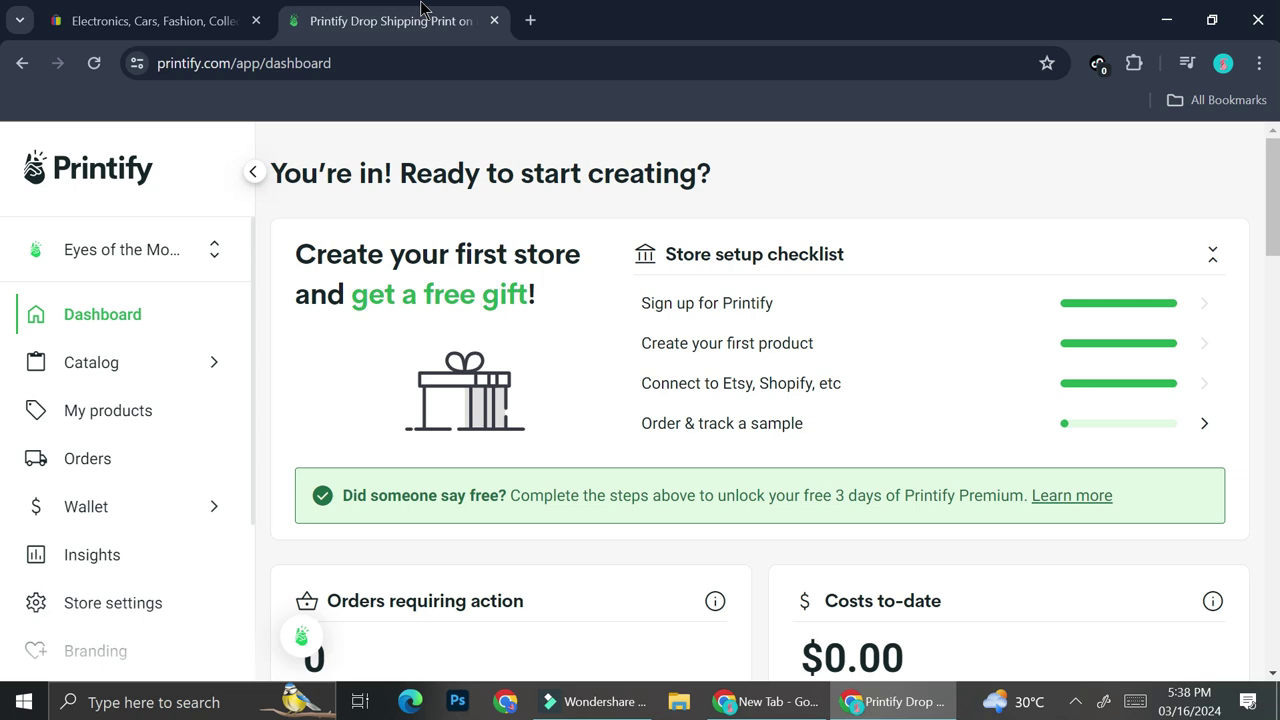
click(140, 14)
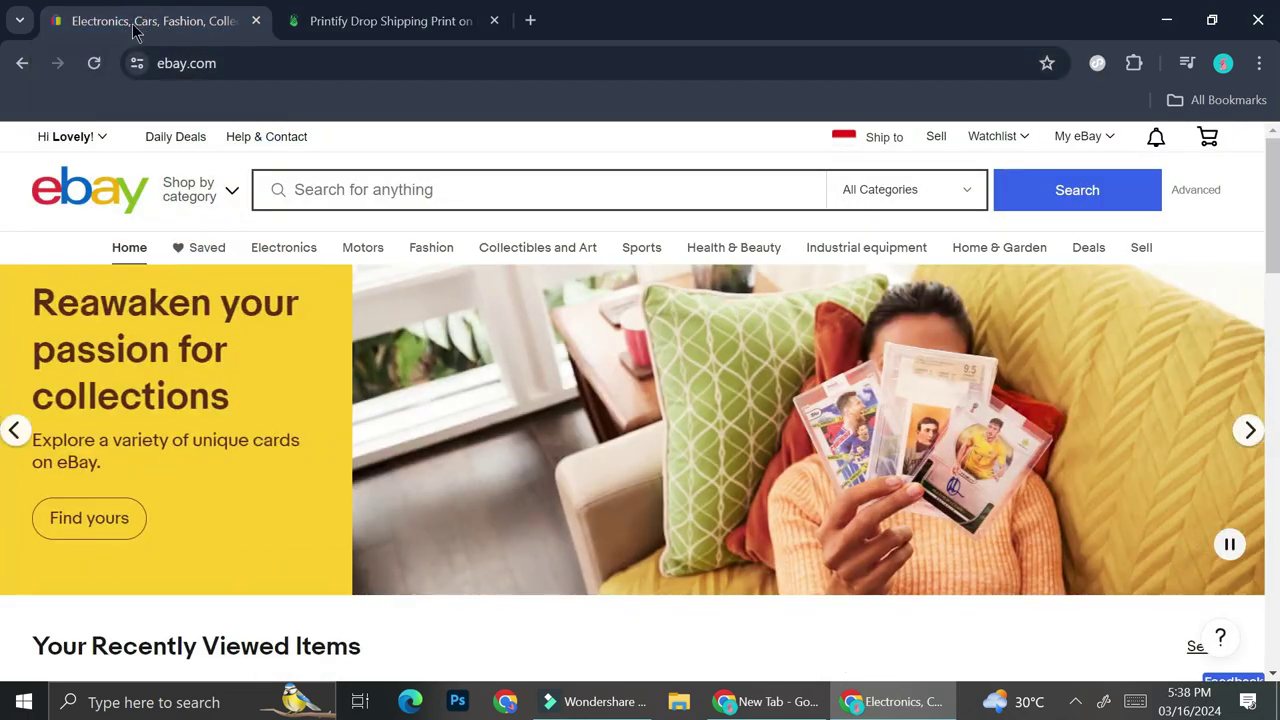
click(530, 20)
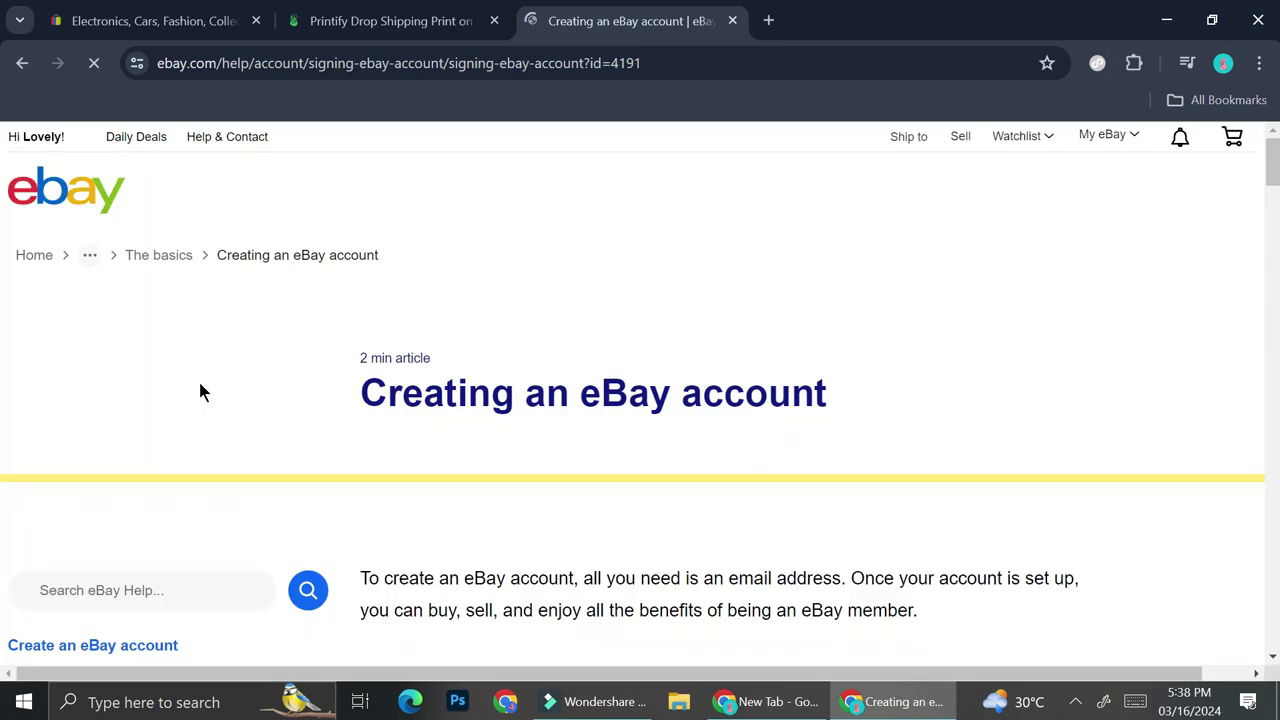
scroll(300, 348, down, 3)
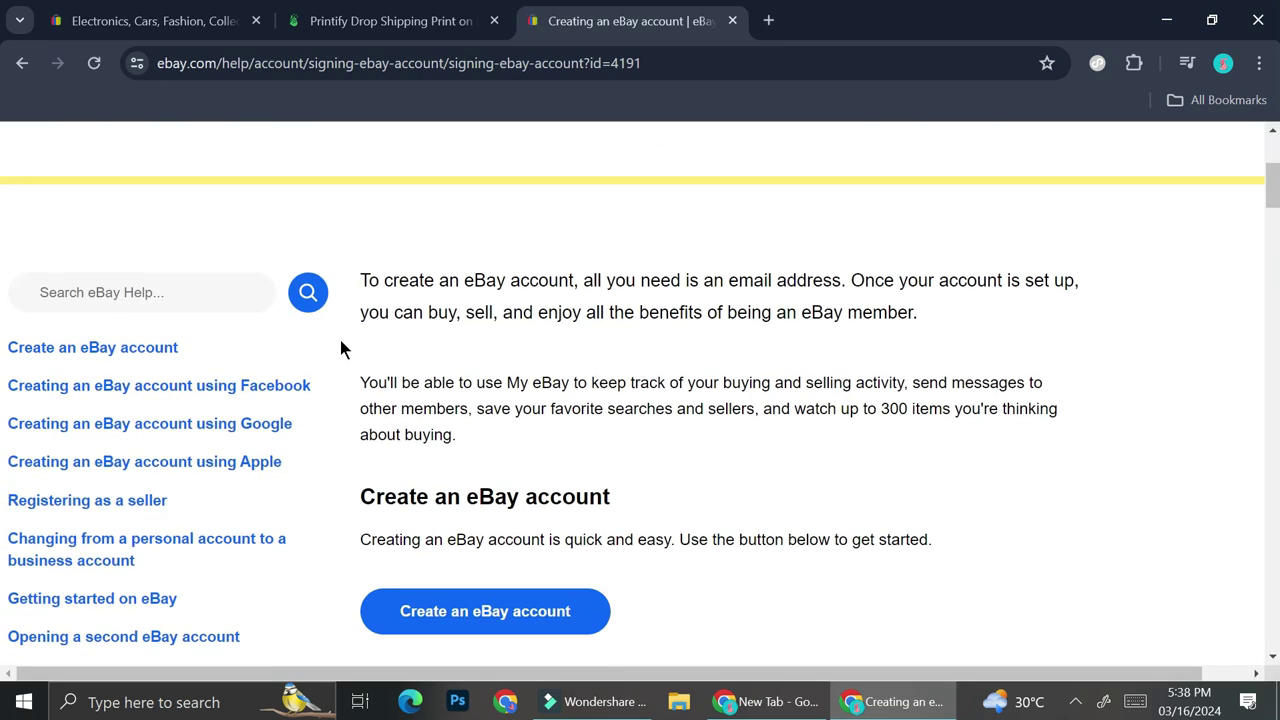
Open eBay's signup form, toggle between Personal and Business accounts, then close the signup tab.
click(485, 611)
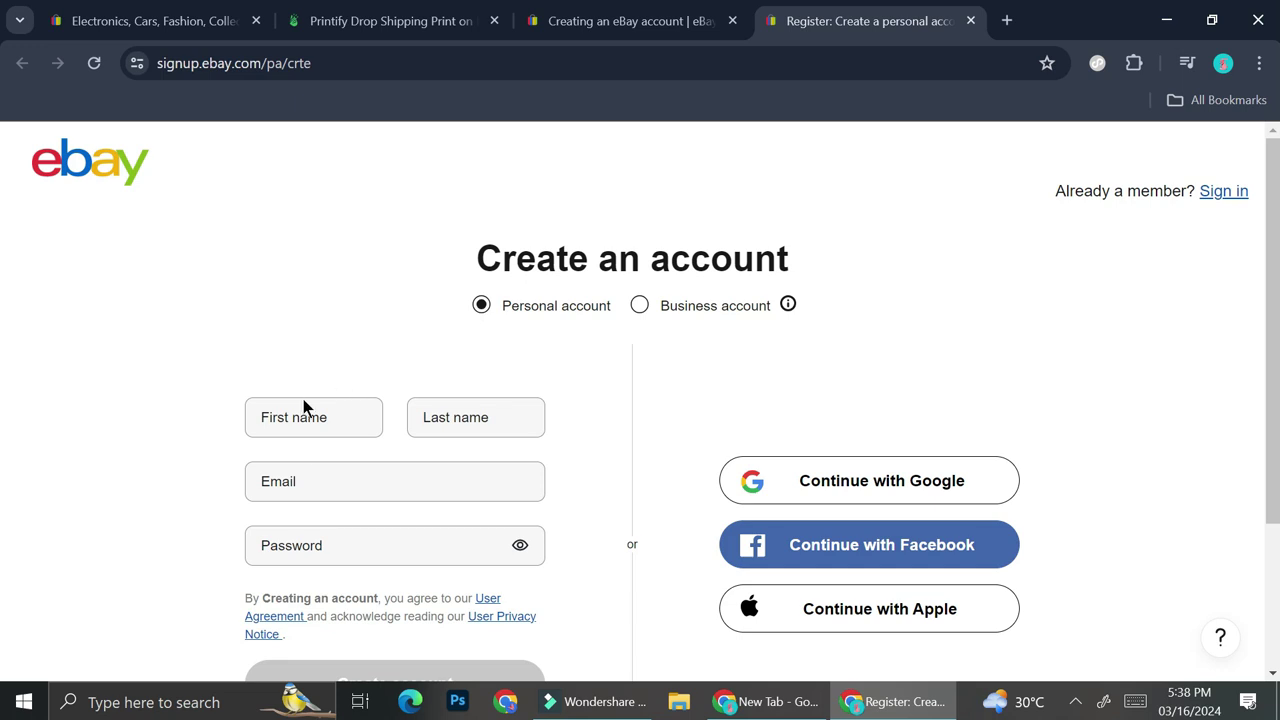
scroll(389, 437, down, 2)
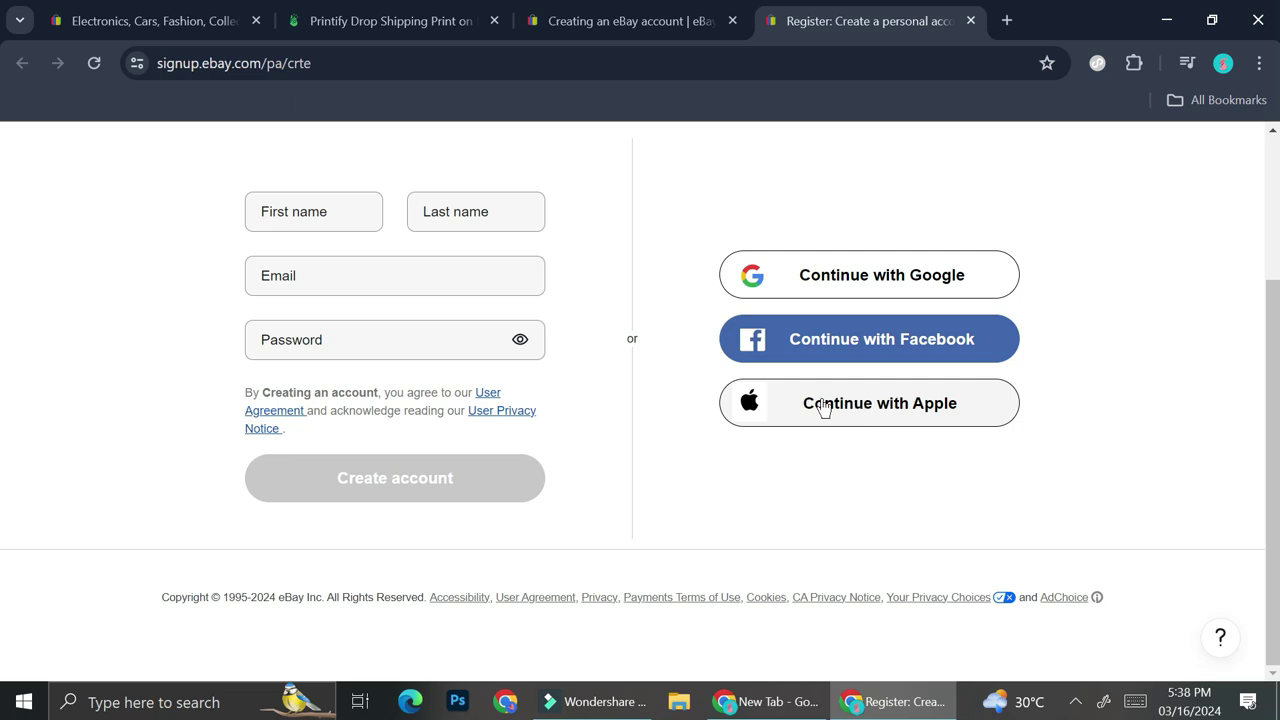
scroll(822, 404, up, 1)
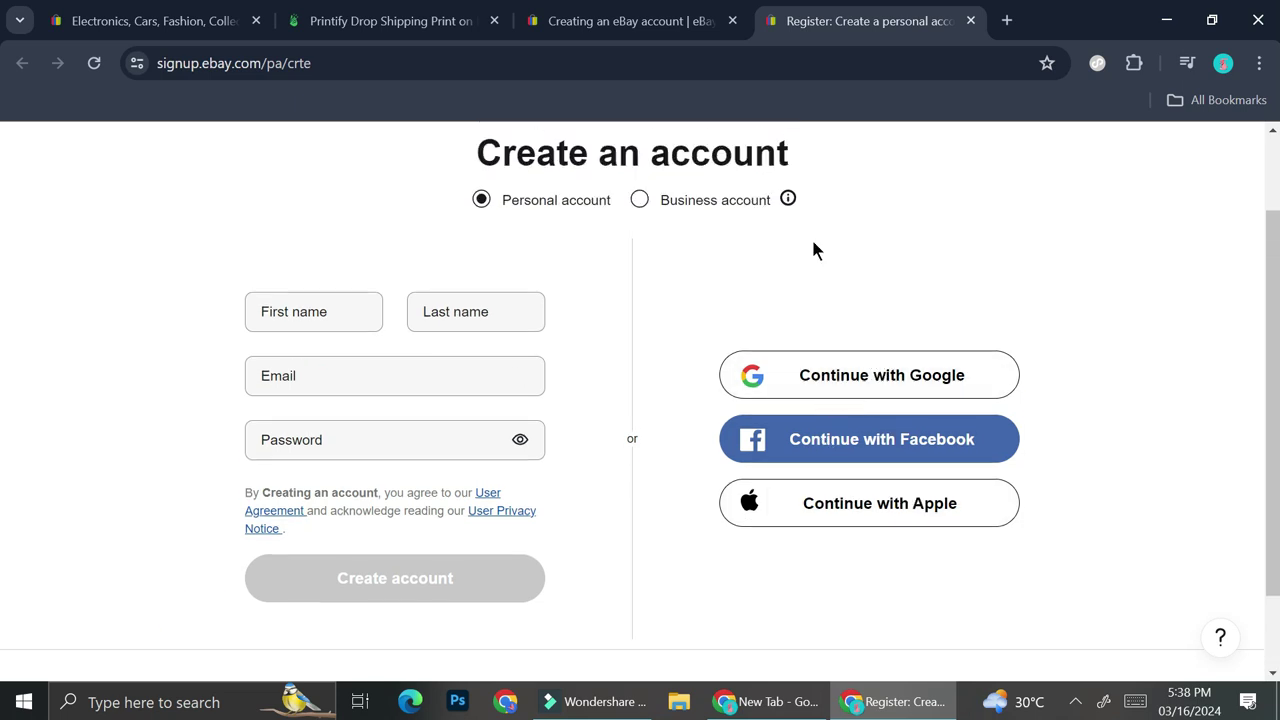
click(641, 200)
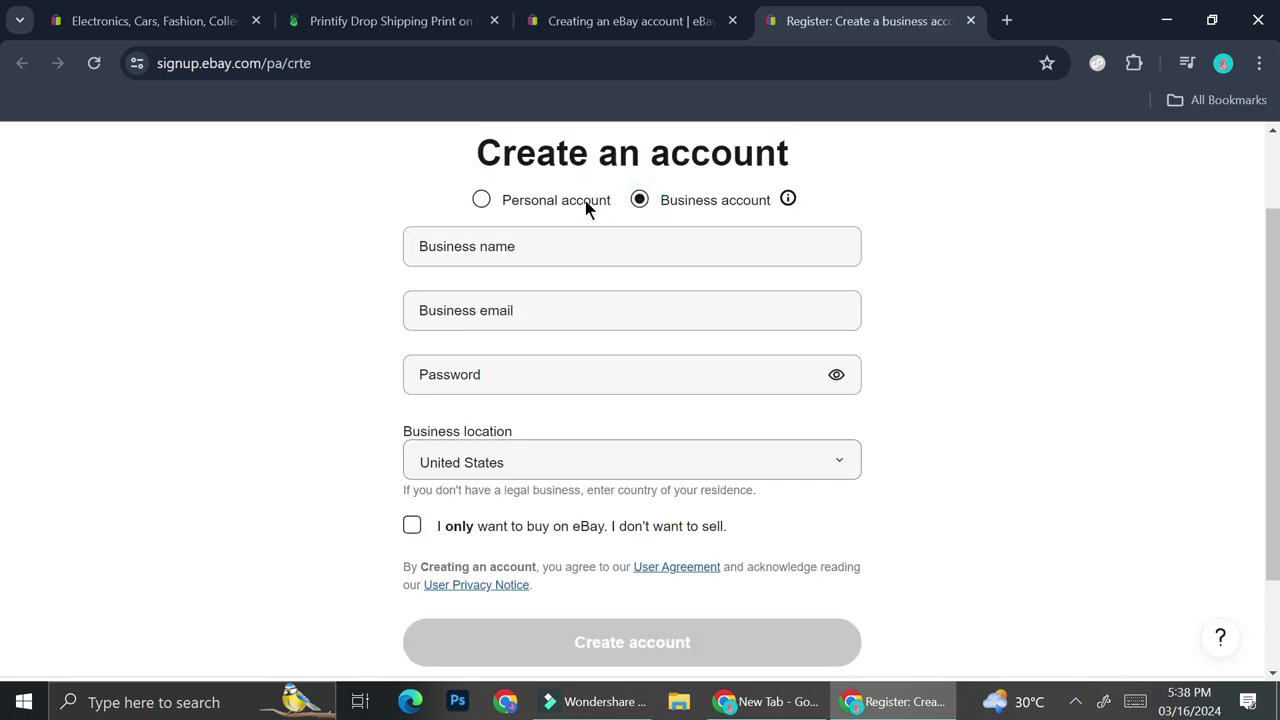
click(481, 199)
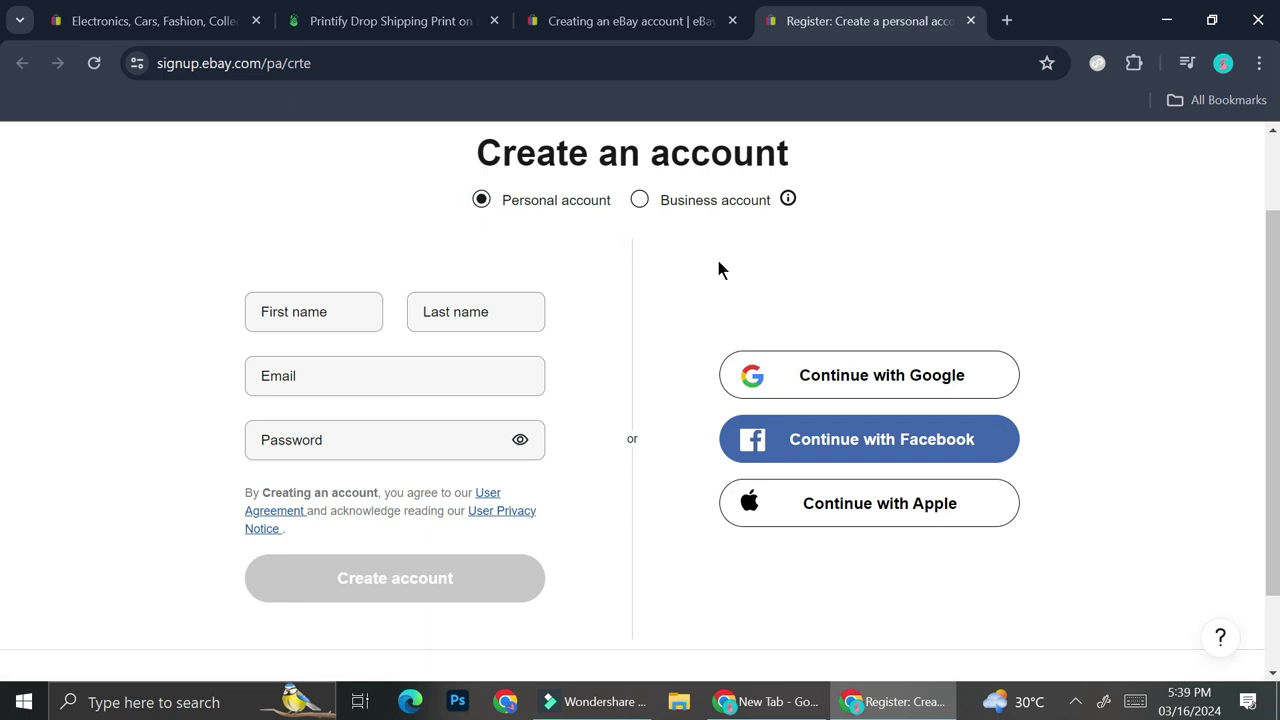
scroll(898, 310, up, 1)
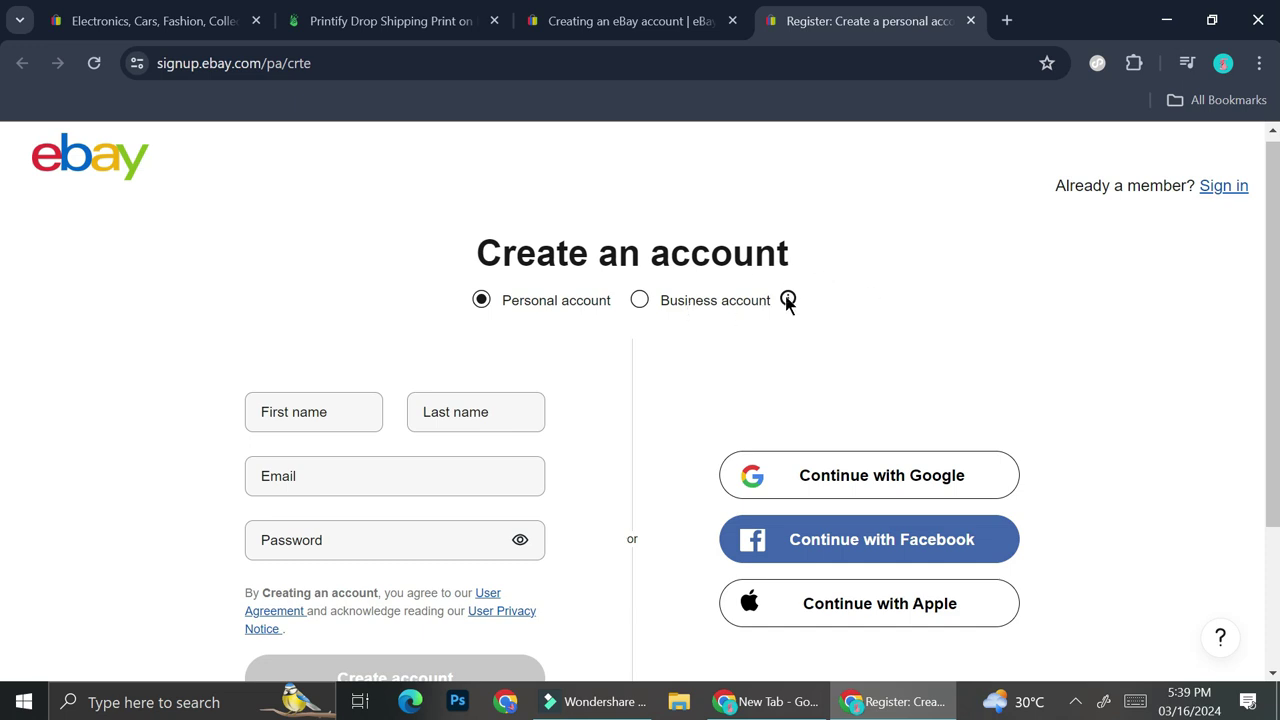
click(639, 301)
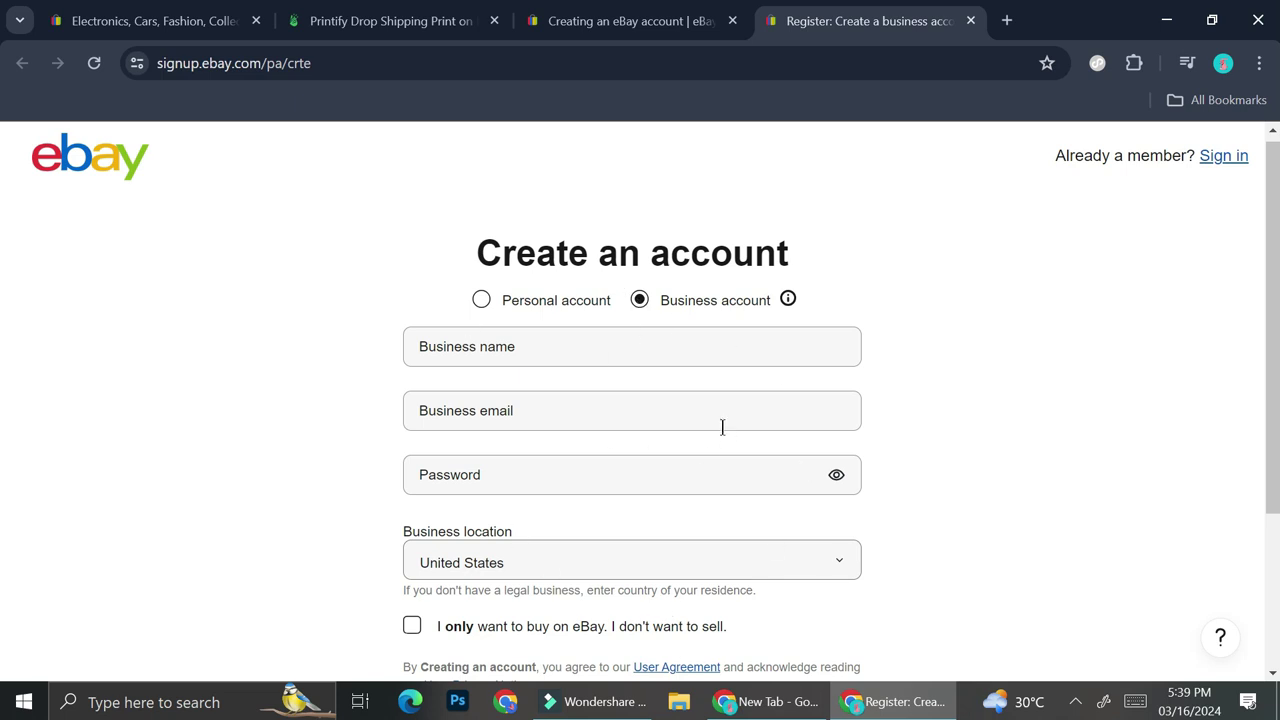
click(970, 21)
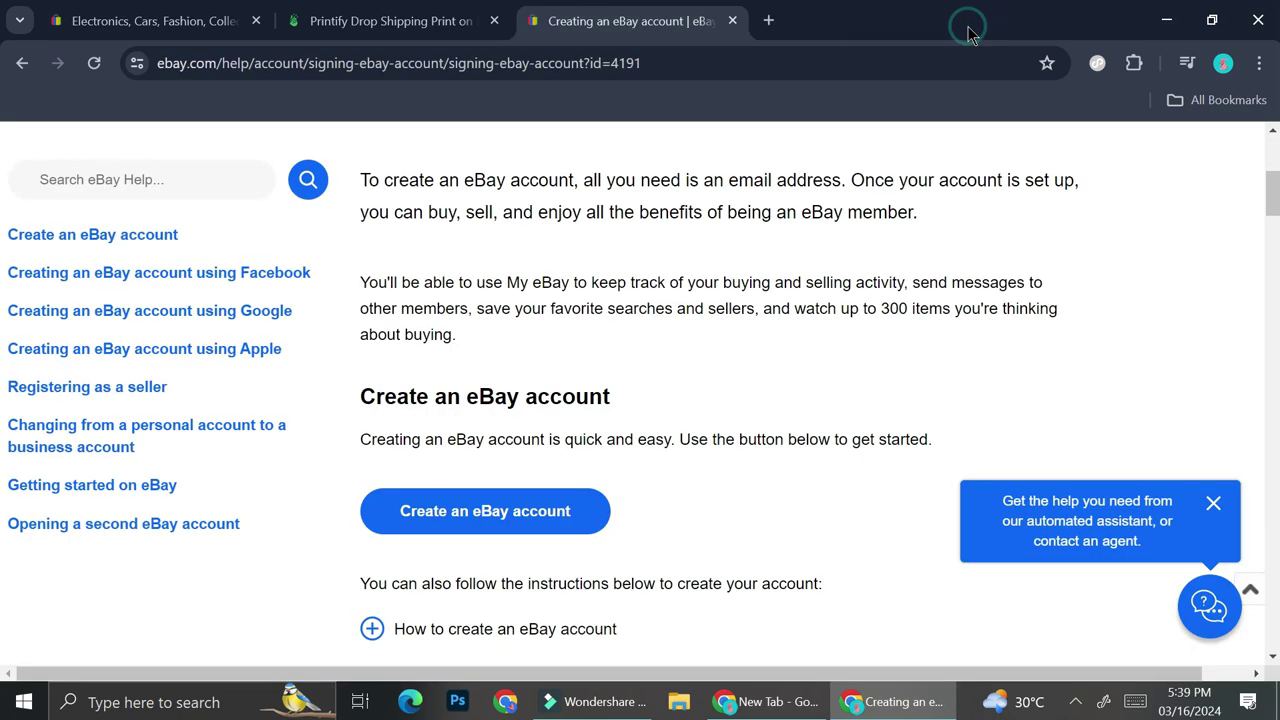
Close the eBay help tab and open Printify Premium from the Printify sidebar.
click(733, 21)
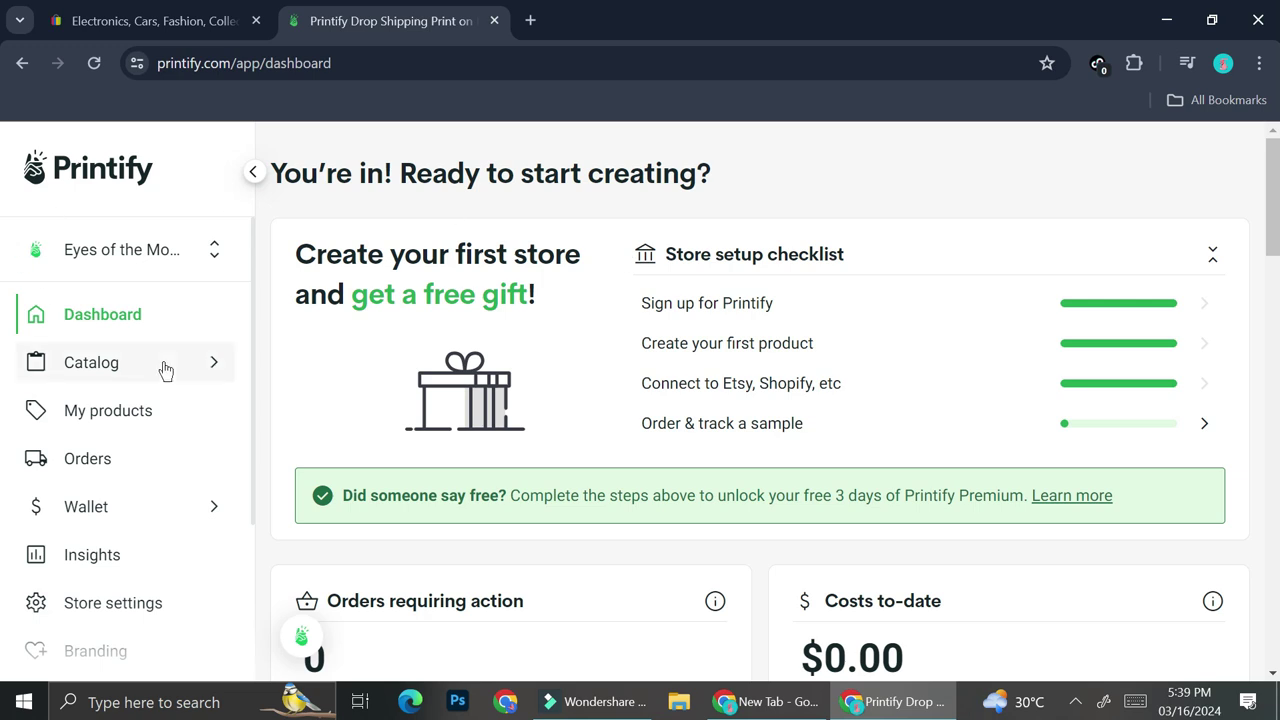
scroll(166, 368, down, 1)
scroll(170, 372, down, 1)
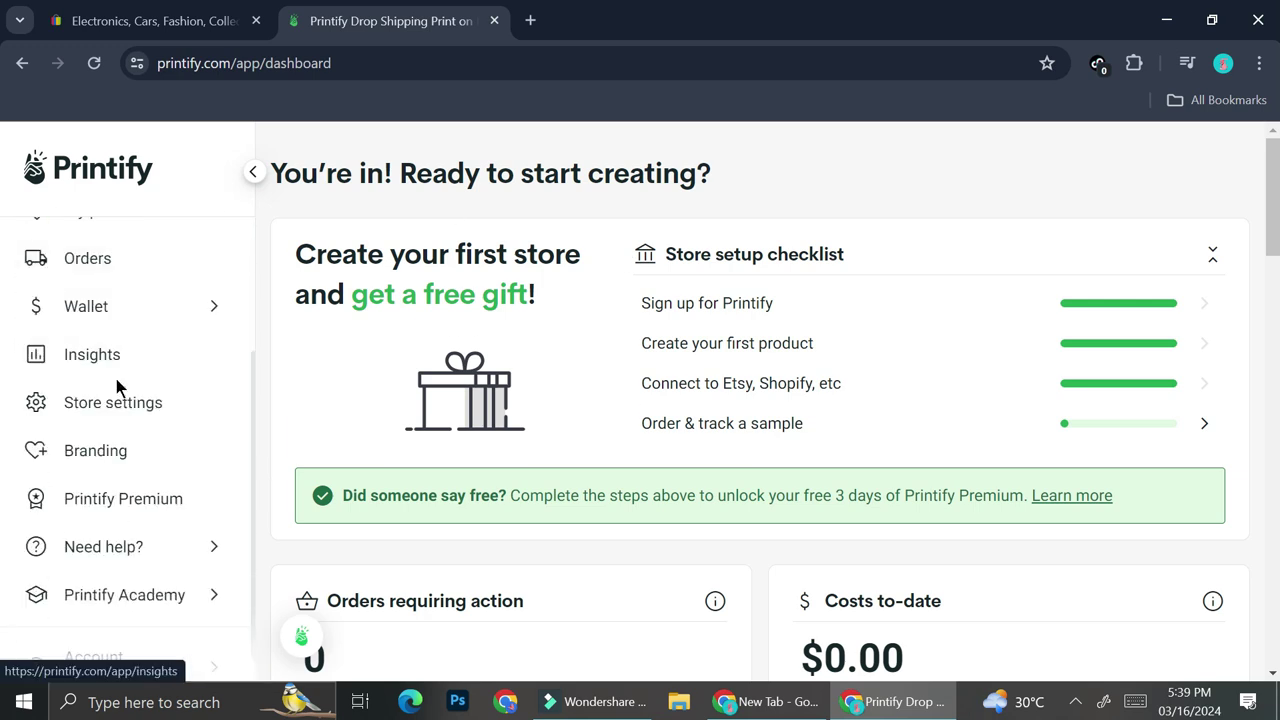
click(181, 508)
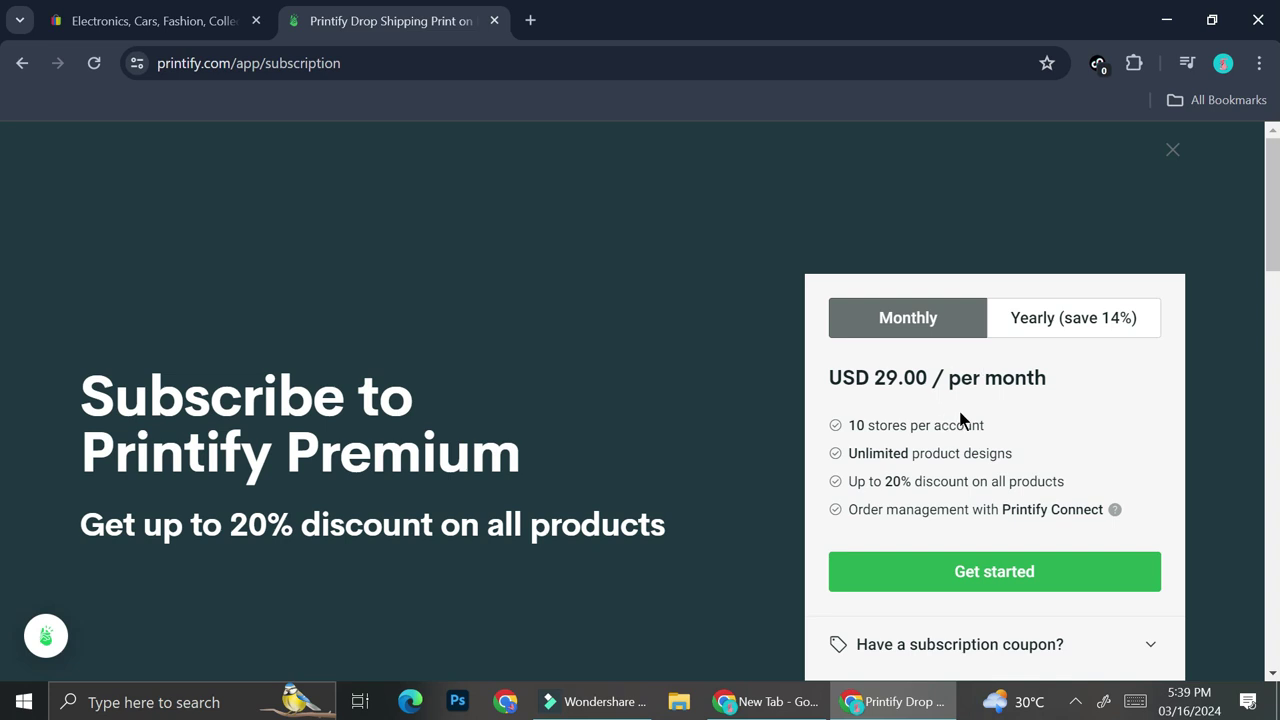
Scroll through the Premium plan details, then go back to the Printify dashboard.
scroll(960, 420, down, 1)
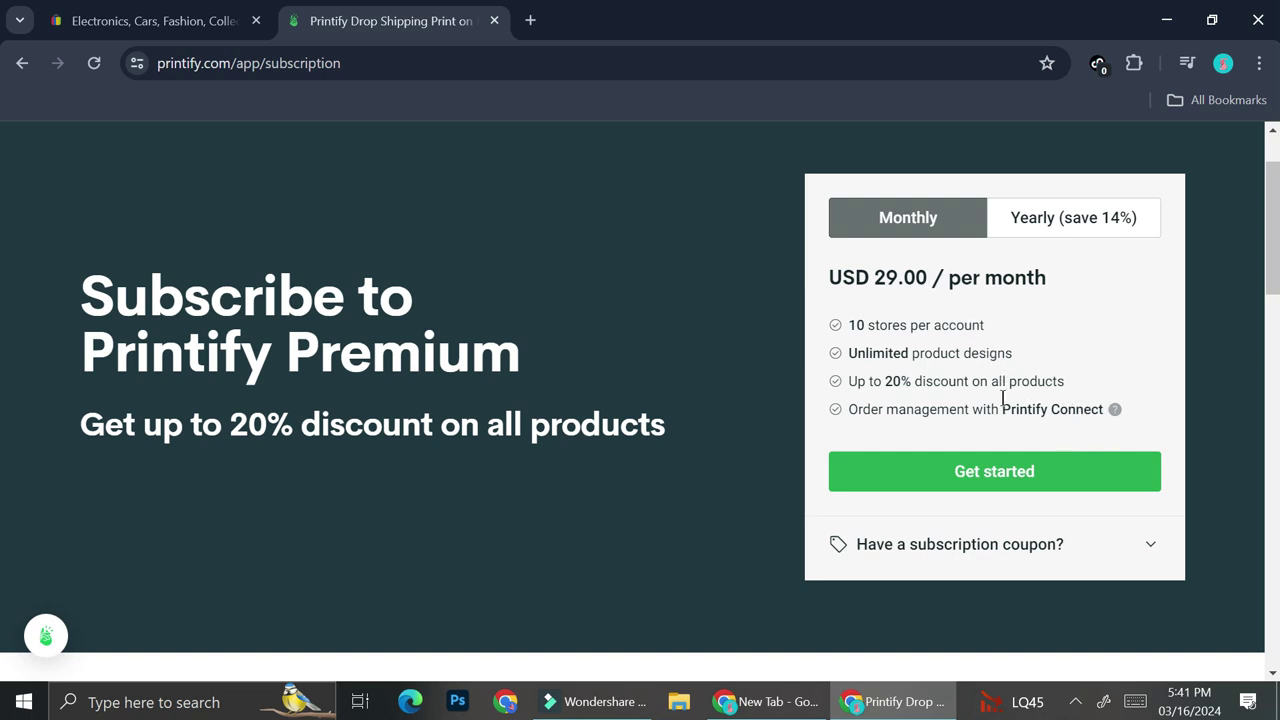
click(22, 63)
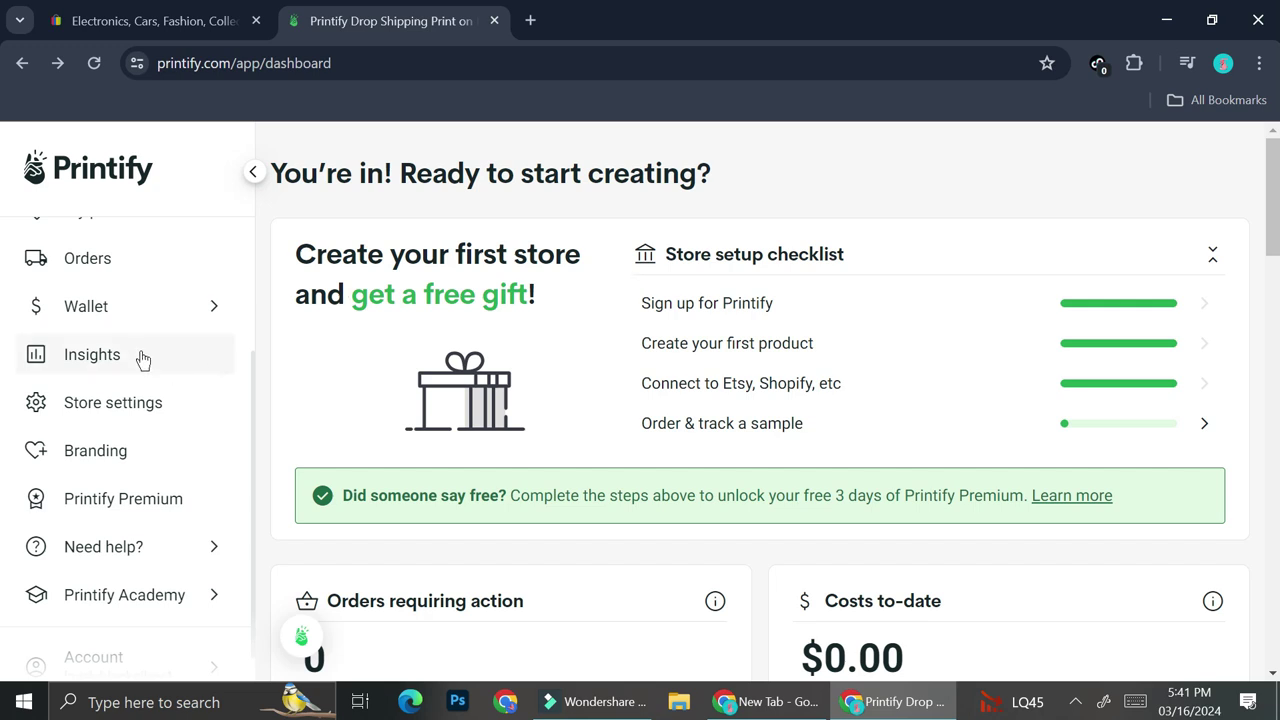
Open the Eyes of the Moon store's products from the store selector.
scroll(137, 358, up, 2)
click(184, 263)
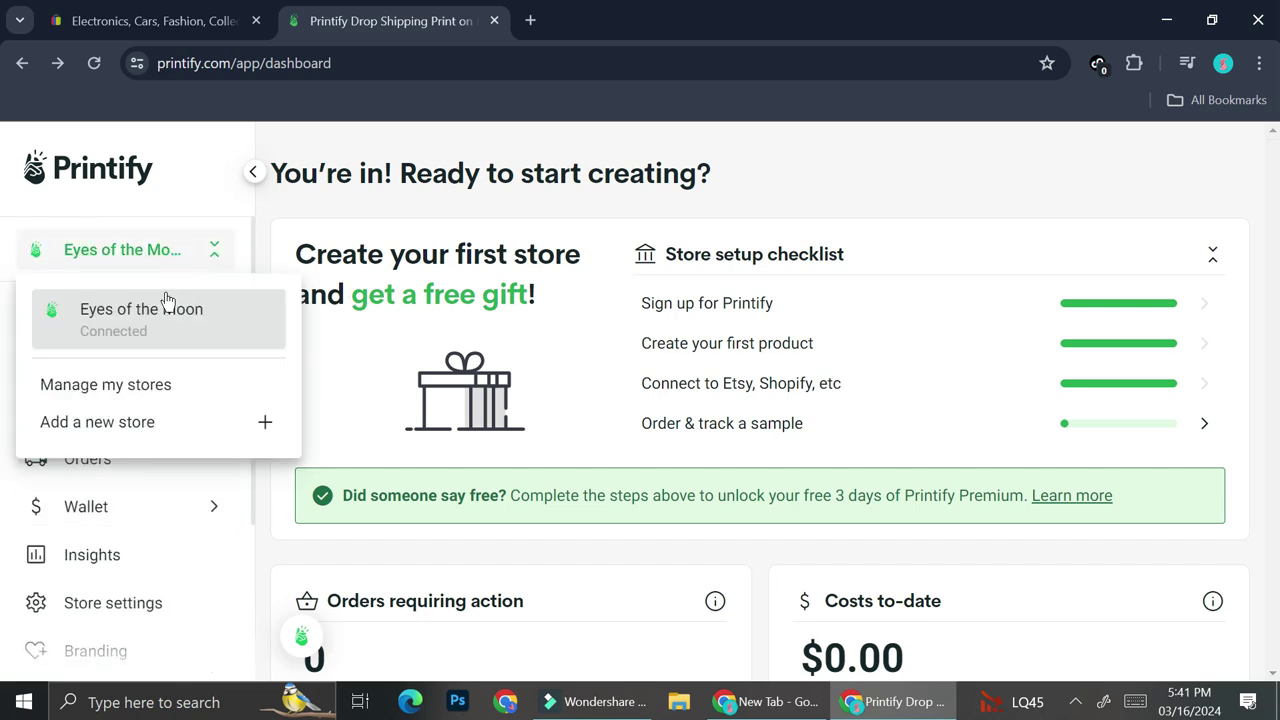
click(167, 298)
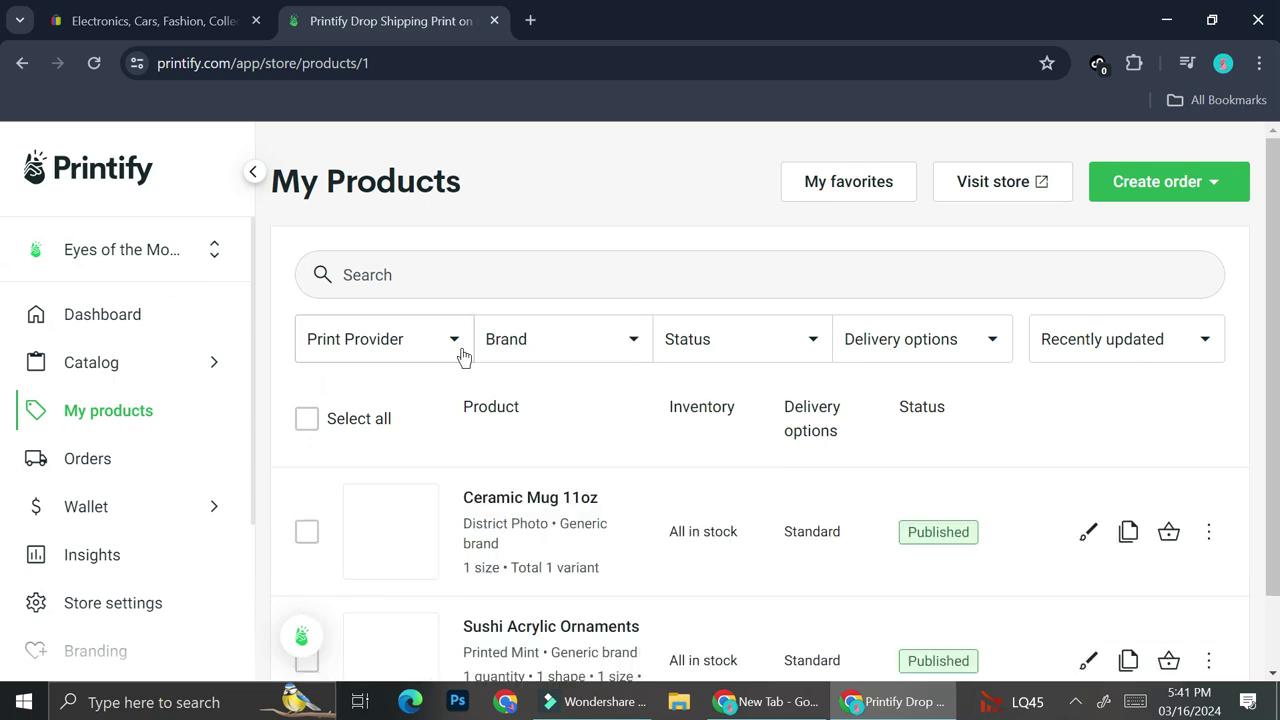
Choose Add a new store and browse the available sales channels.
click(159, 272)
click(168, 425)
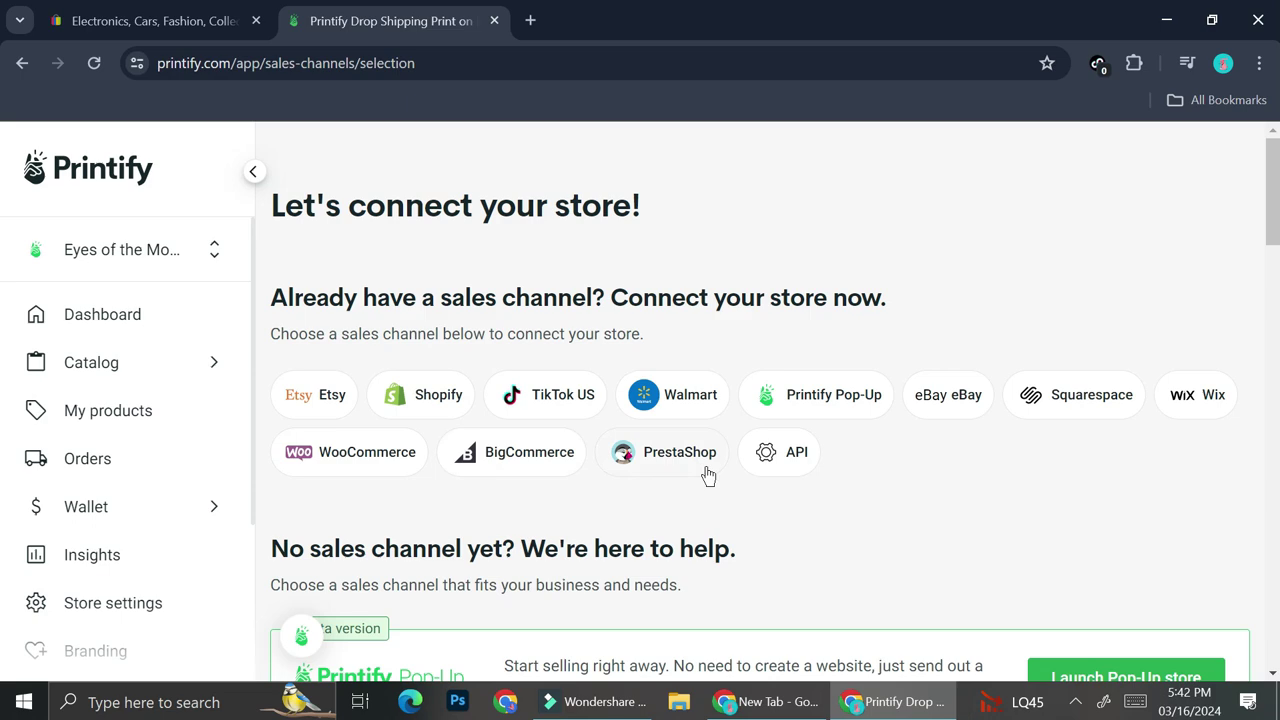
scroll(780, 474, down, 2)
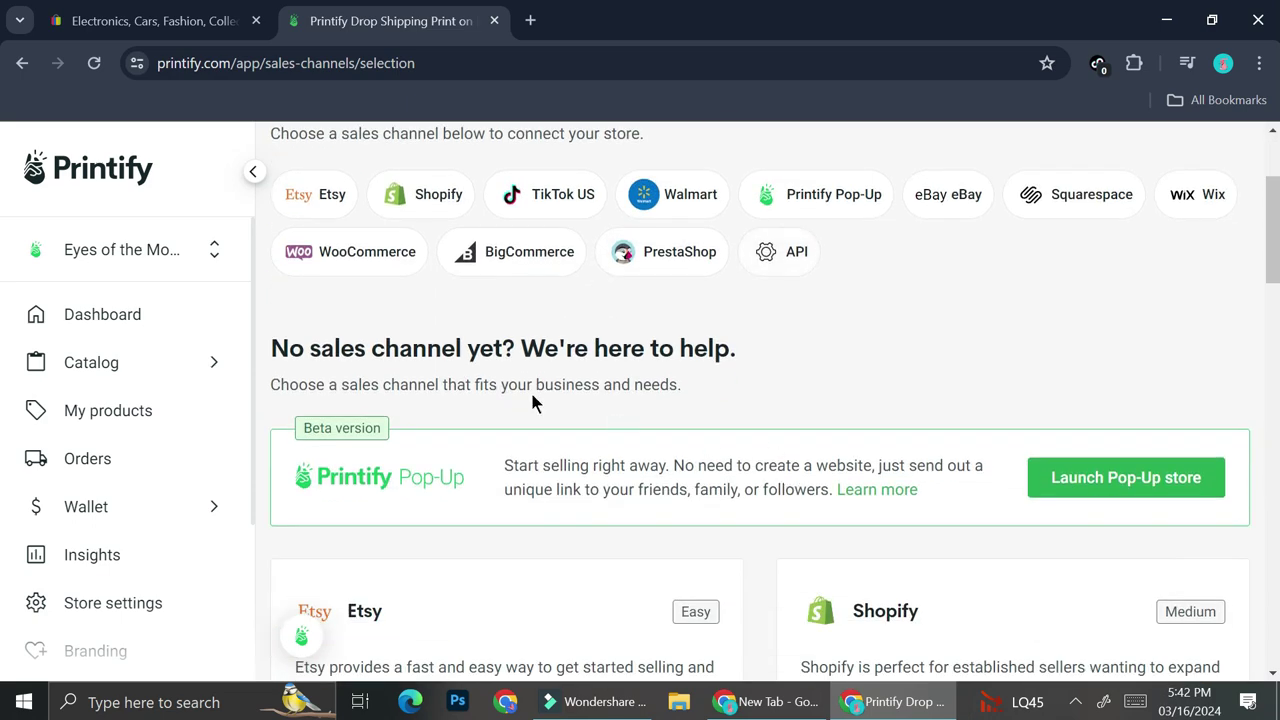
scroll(606, 467, down, 5)
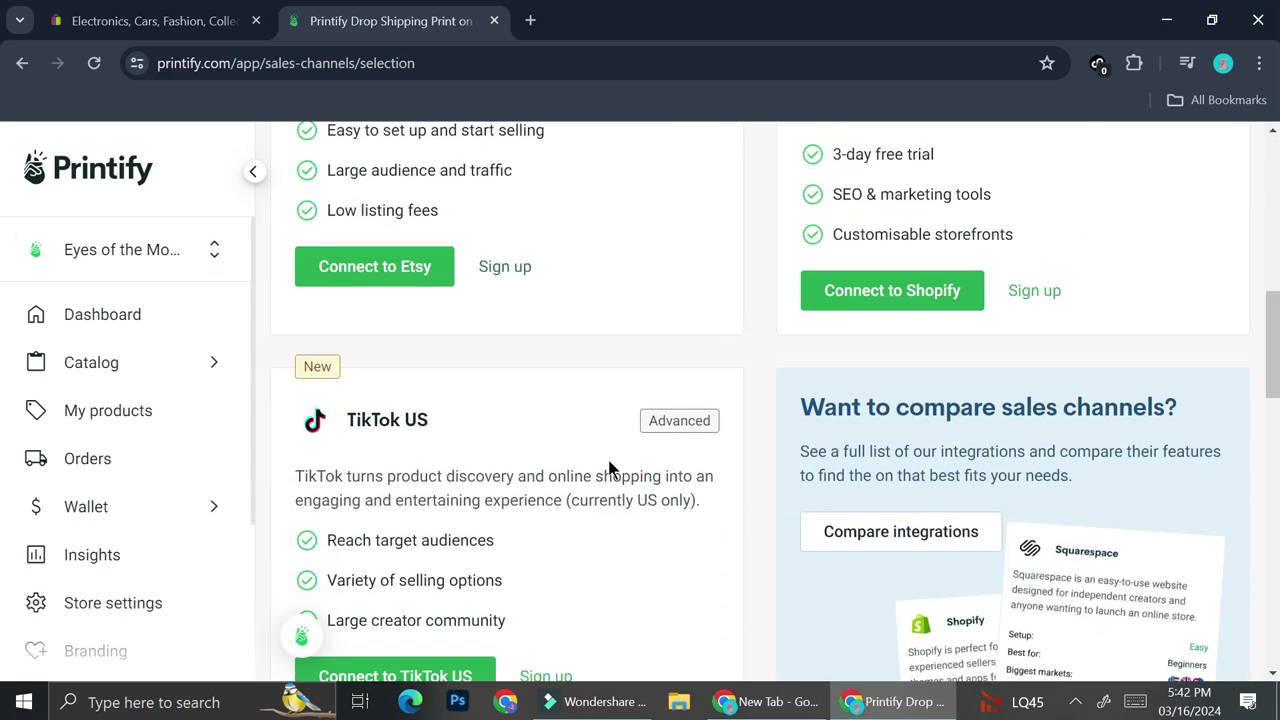
scroll(608, 466, down, 4)
scroll(606, 454, up, 11)
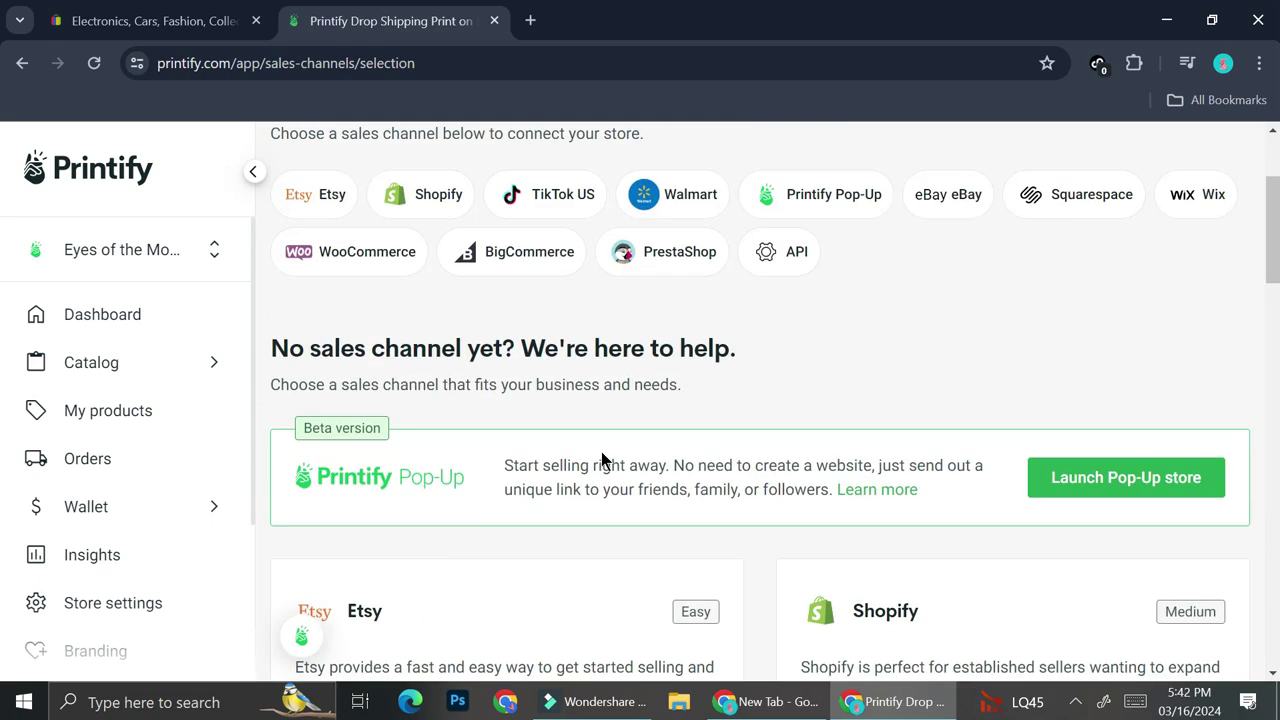
scroll(603, 445, up, 2)
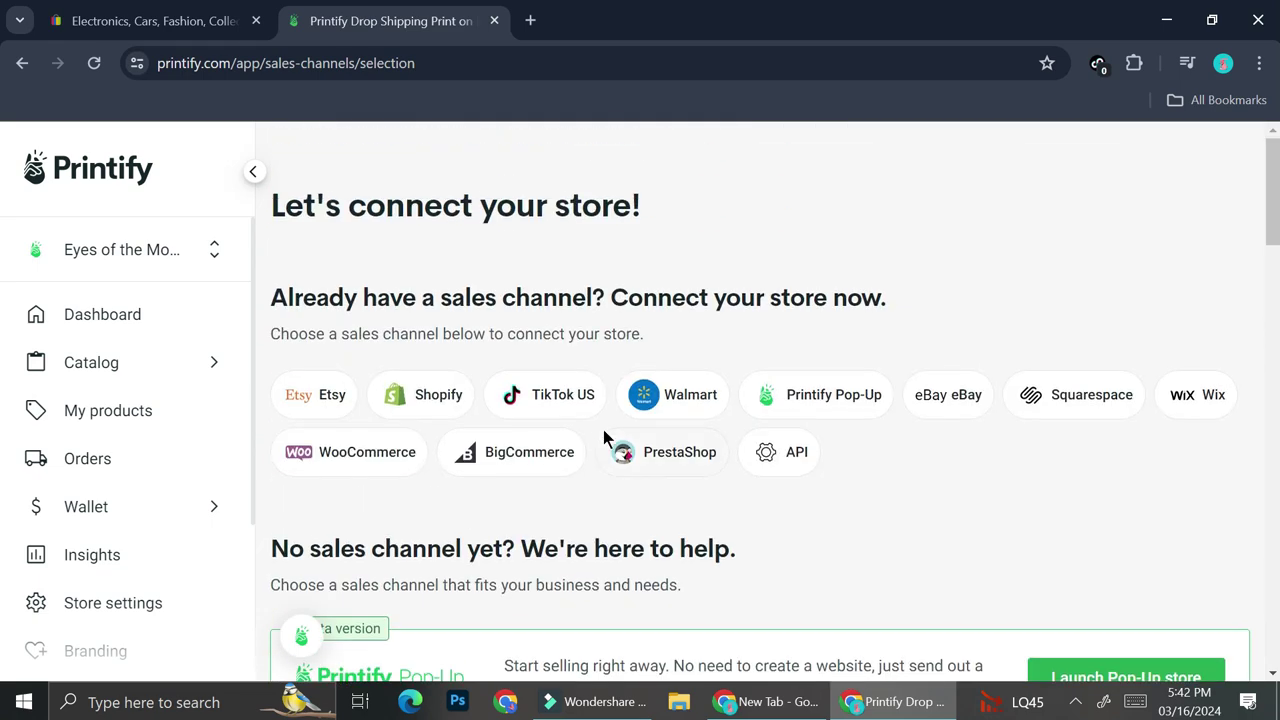
Pick eBay as the channel, name the new store 'Sunshine Store', and connect it.
click(965, 408)
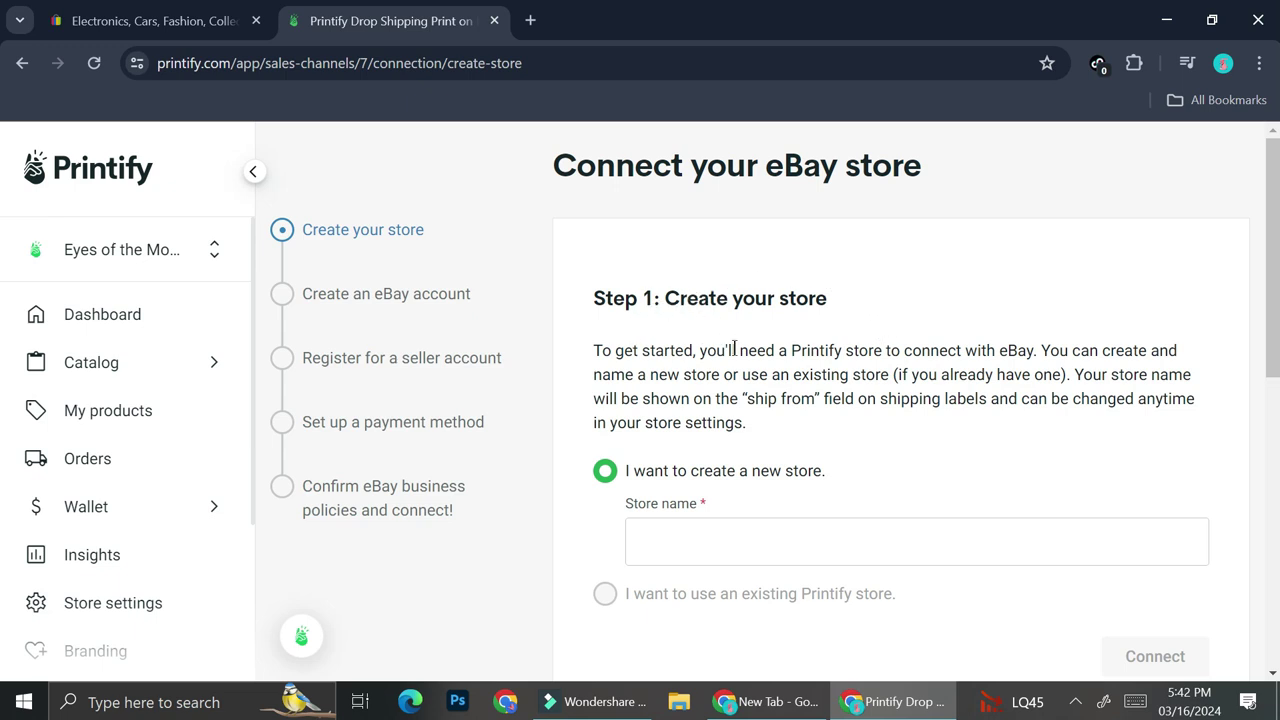
click(717, 556)
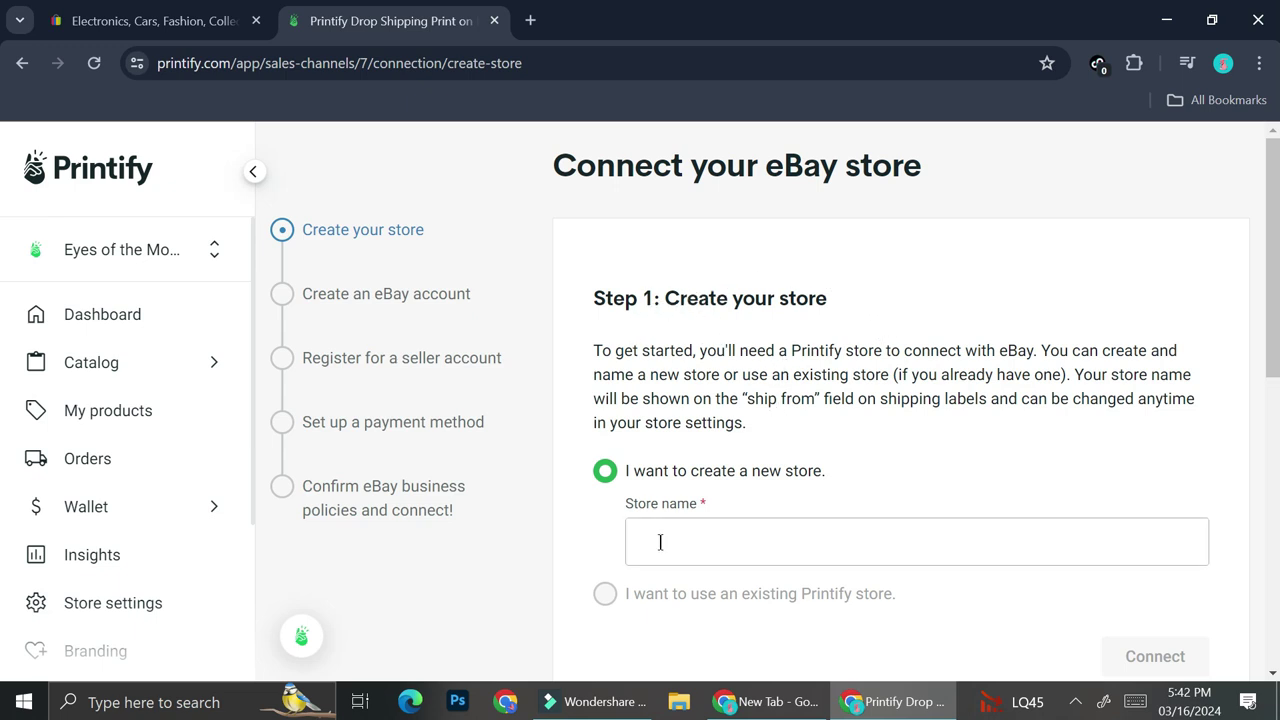
click(729, 525)
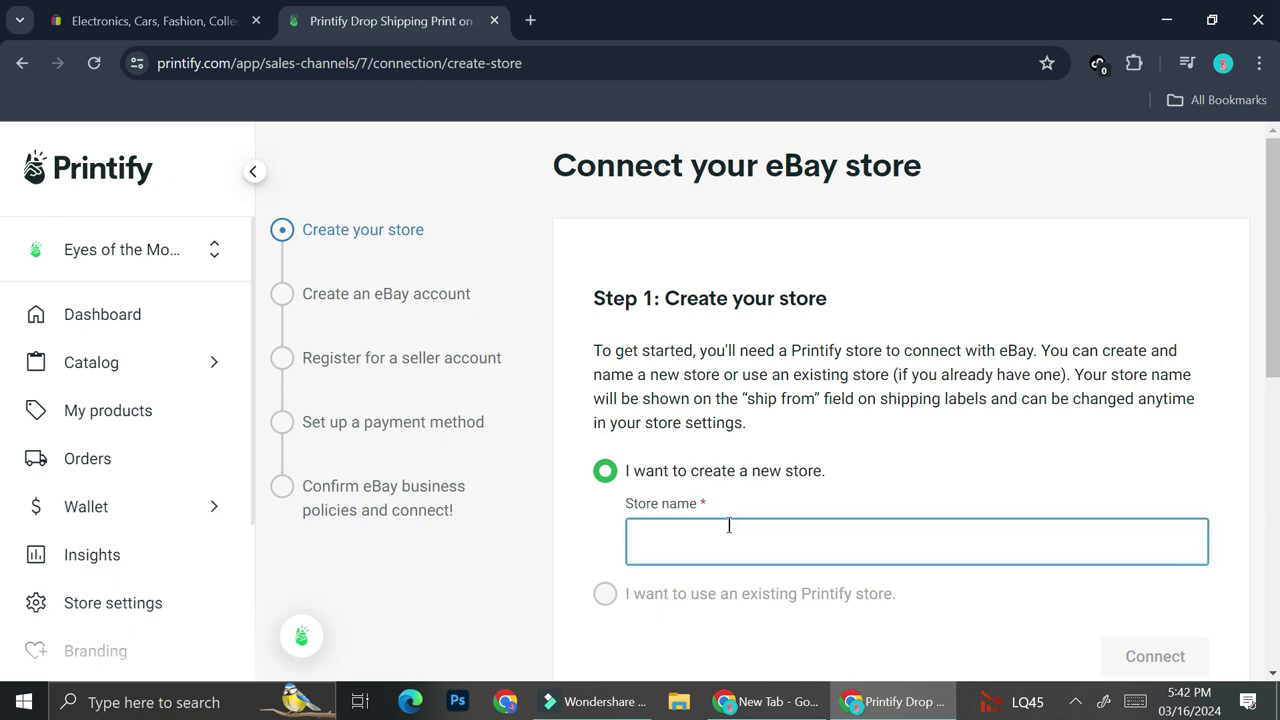
text(Sunshine Store)
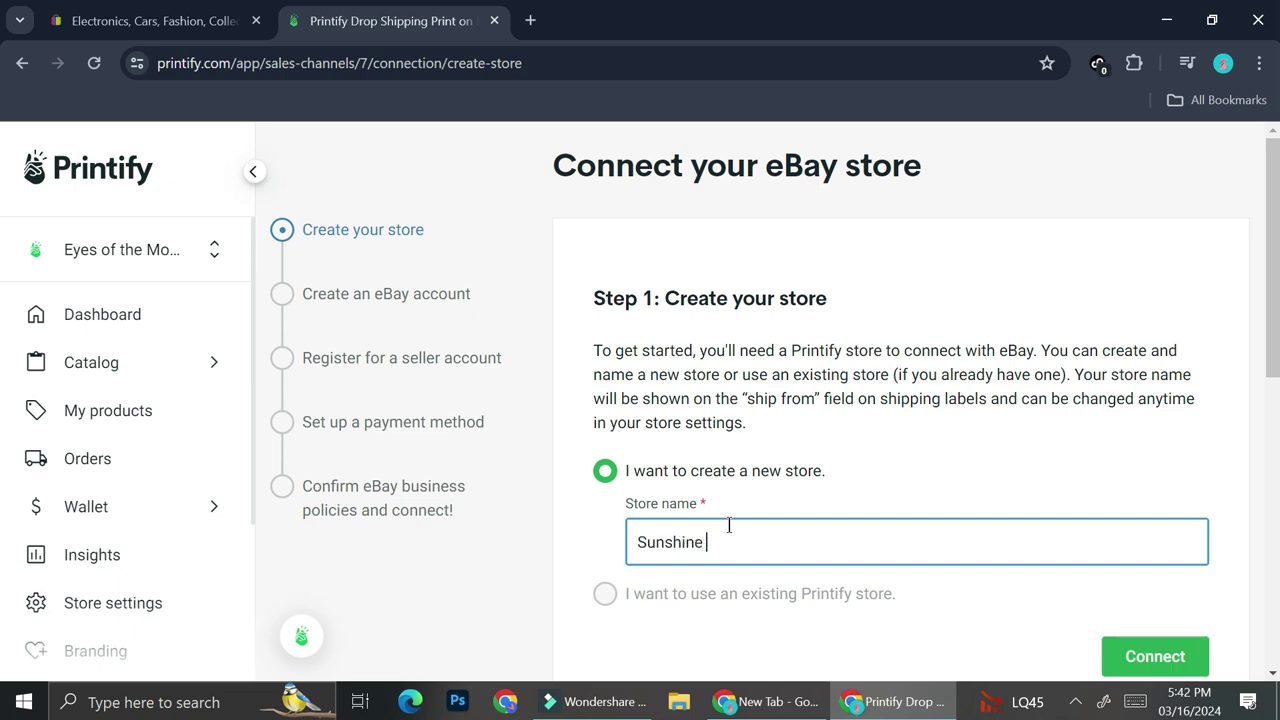
scroll(1118, 466, down, 2)
click(1121, 463)
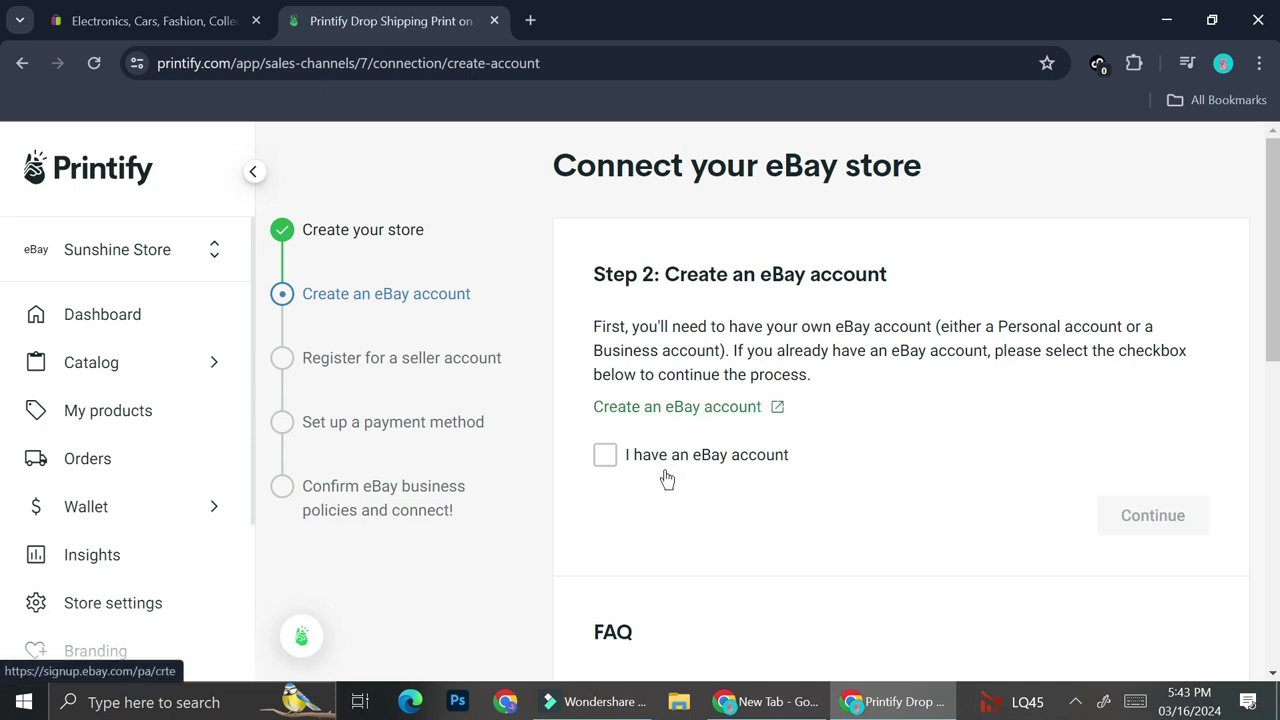
Tick 'I have an eBay account', briefly view the eBay sign-up page, then continue.
click(612, 460)
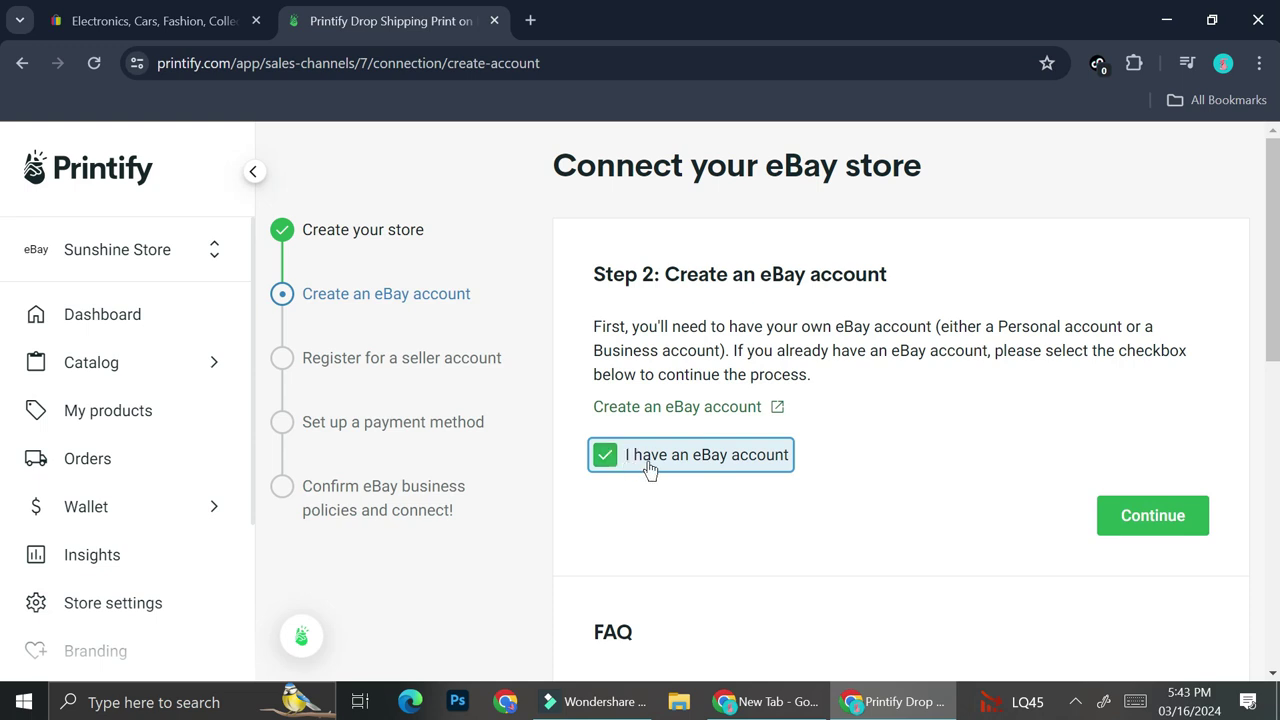
click(688, 414)
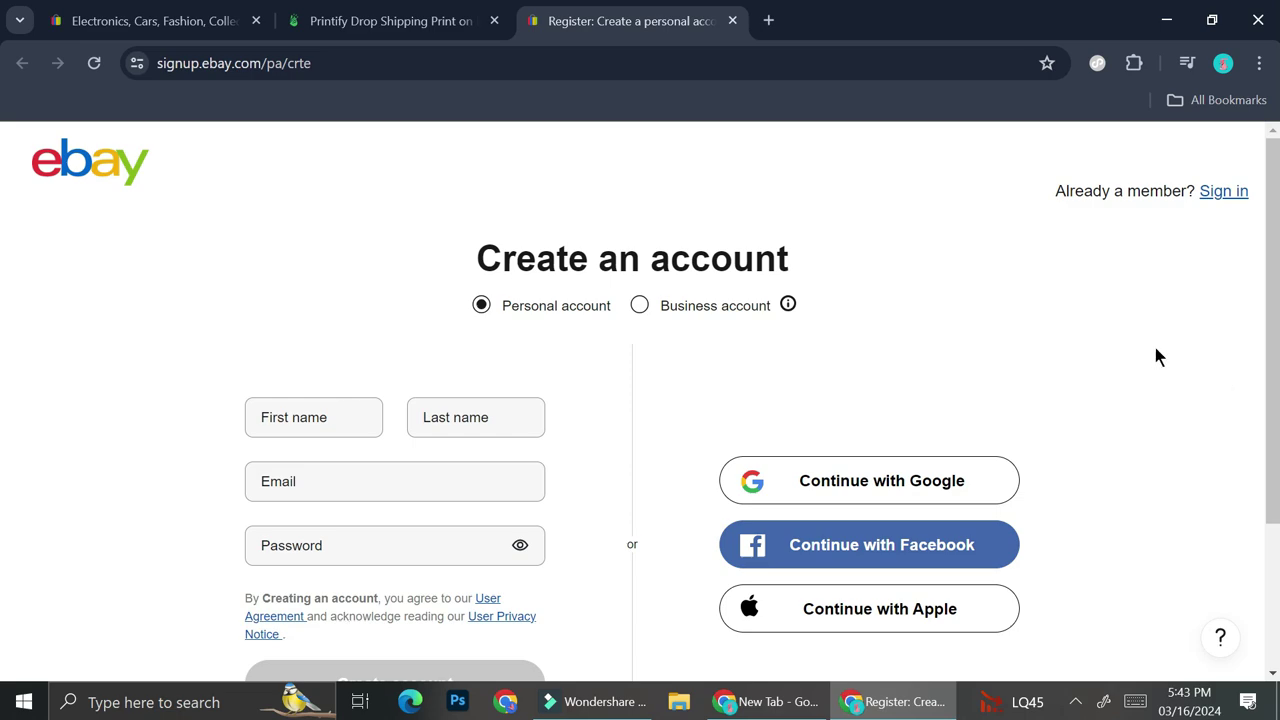
click(732, 20)
scroll(944, 430, down, 1)
scroll(1137, 323, down, 3)
scroll(1143, 343, up, 2)
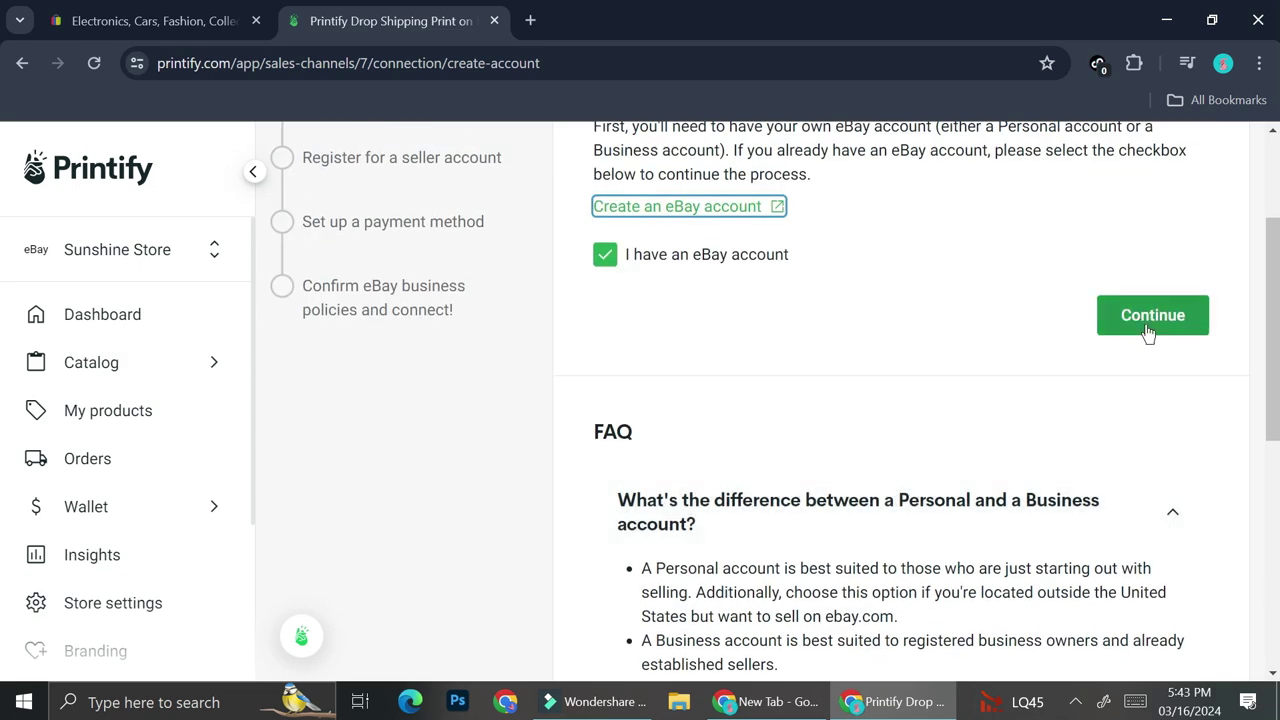
click(1153, 316)
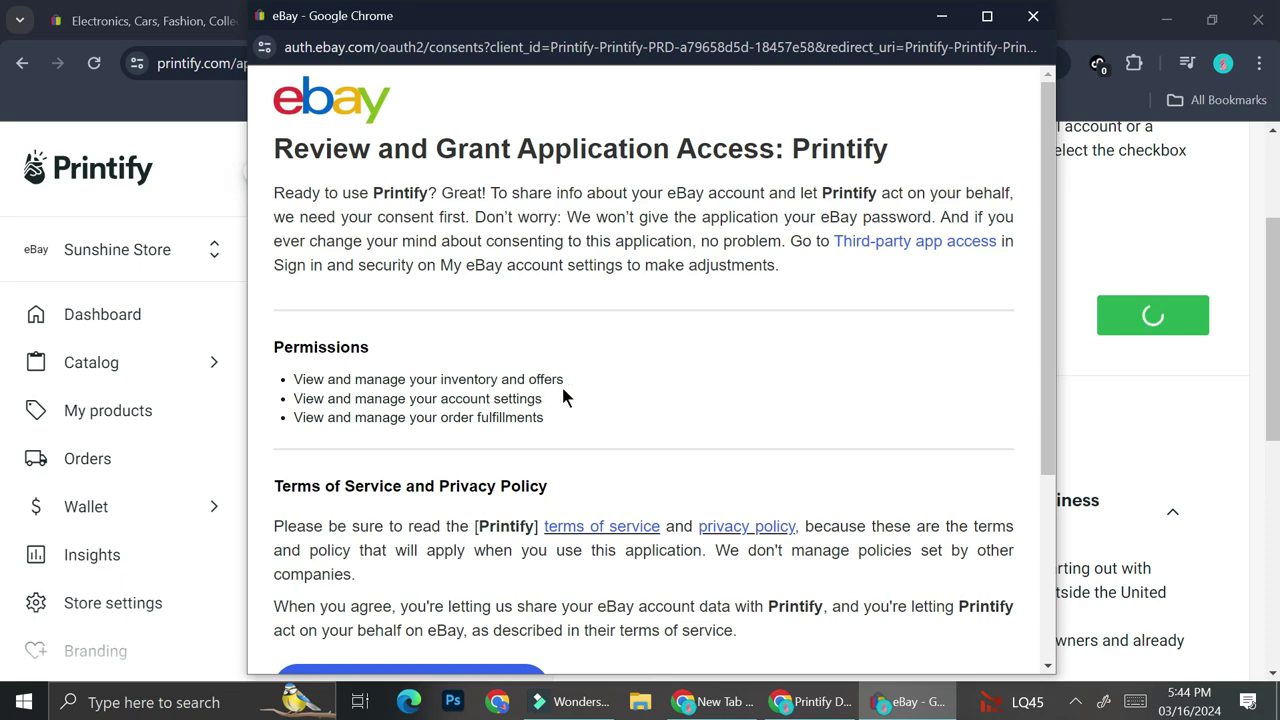
Agree and continue on eBay's Printify access consent window.
scroll(540, 395, down, 3)
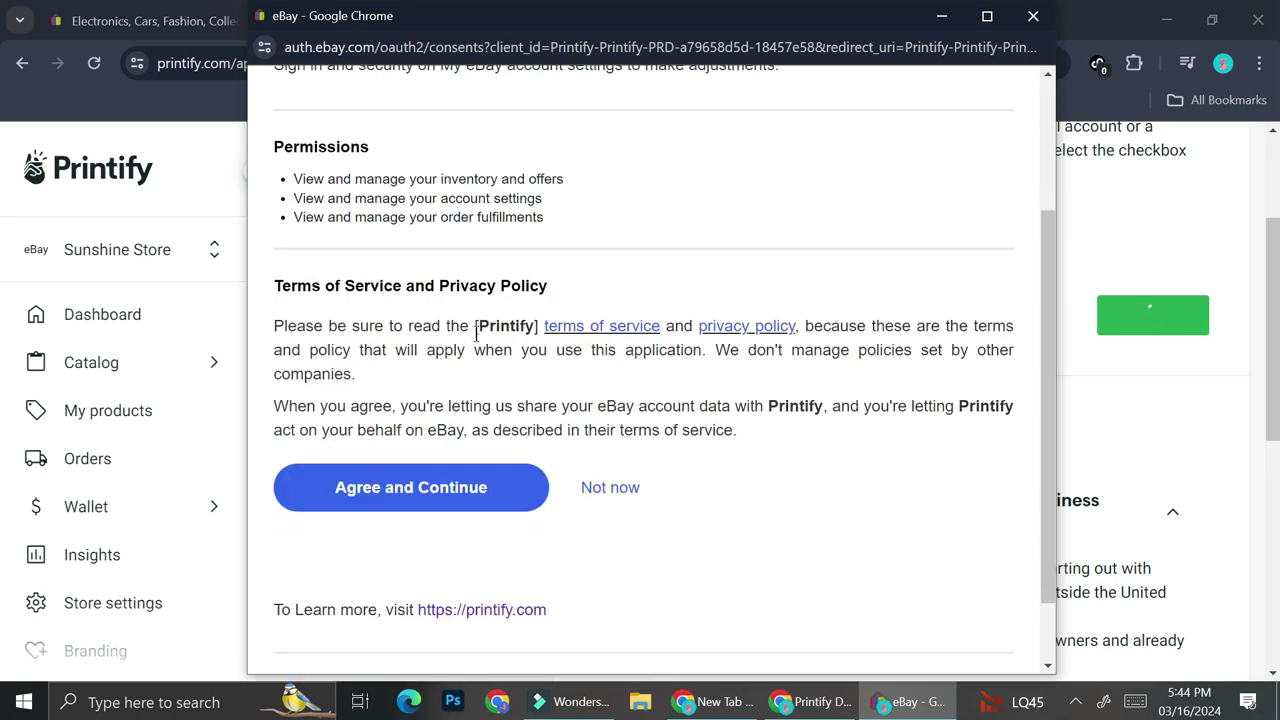
click(465, 500)
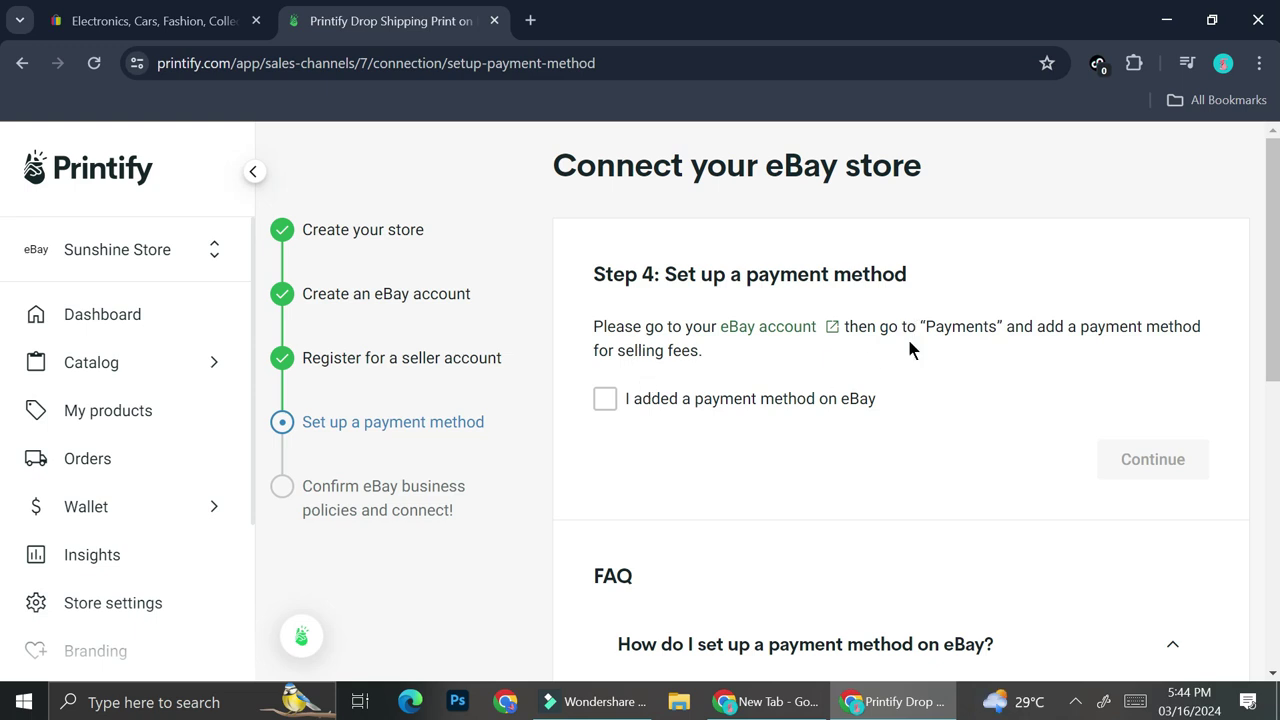
Tick 'I added a payment method on eBay', view the eBay account settings, then continue.
click(606, 405)
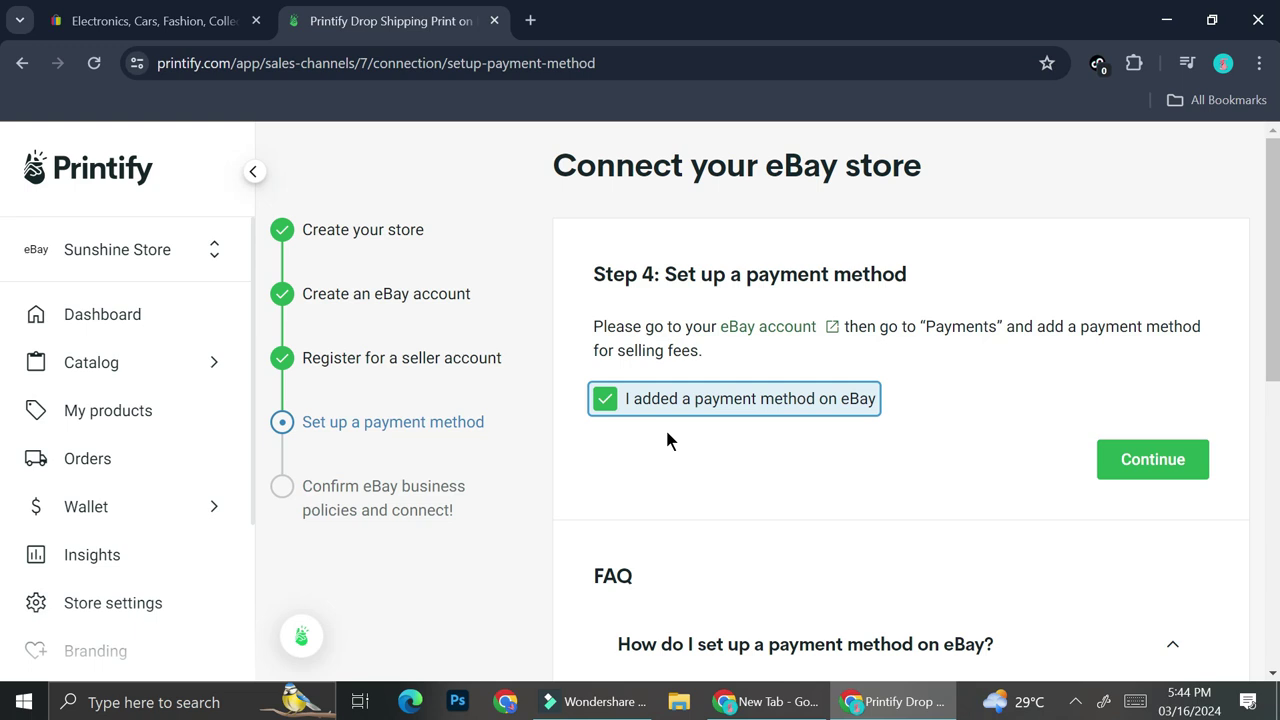
click(786, 328)
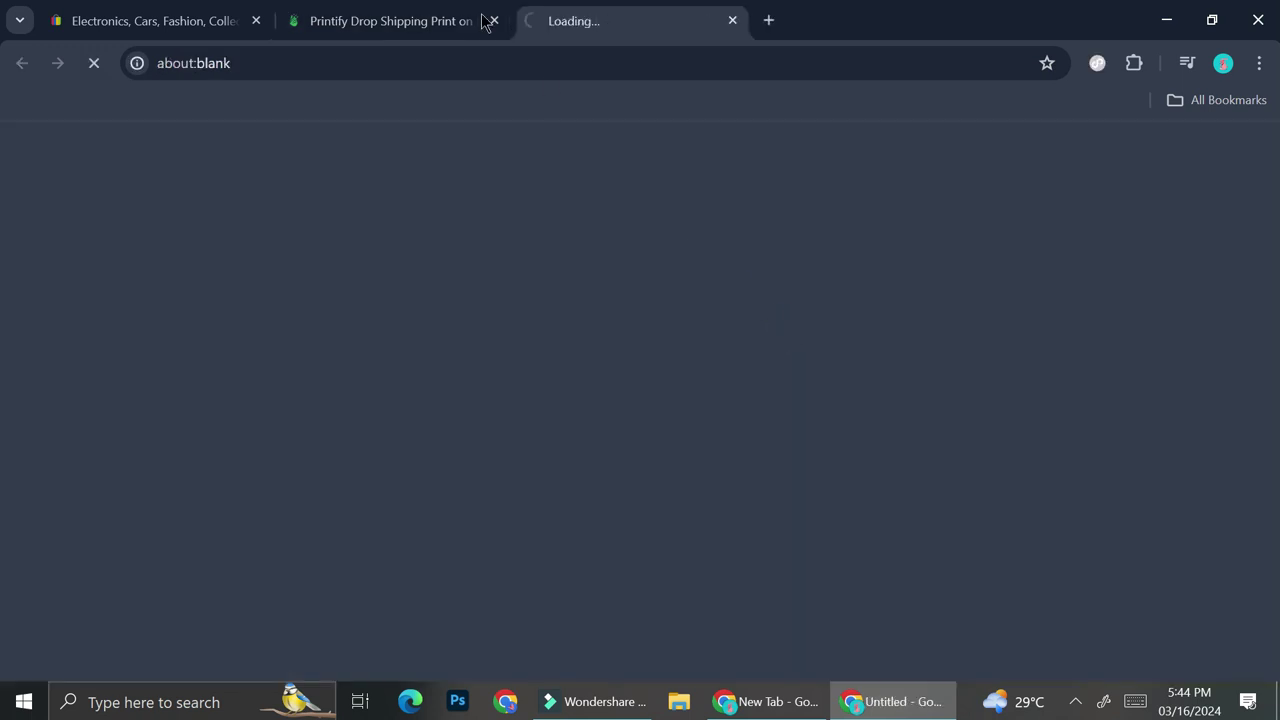
click(429, 17)
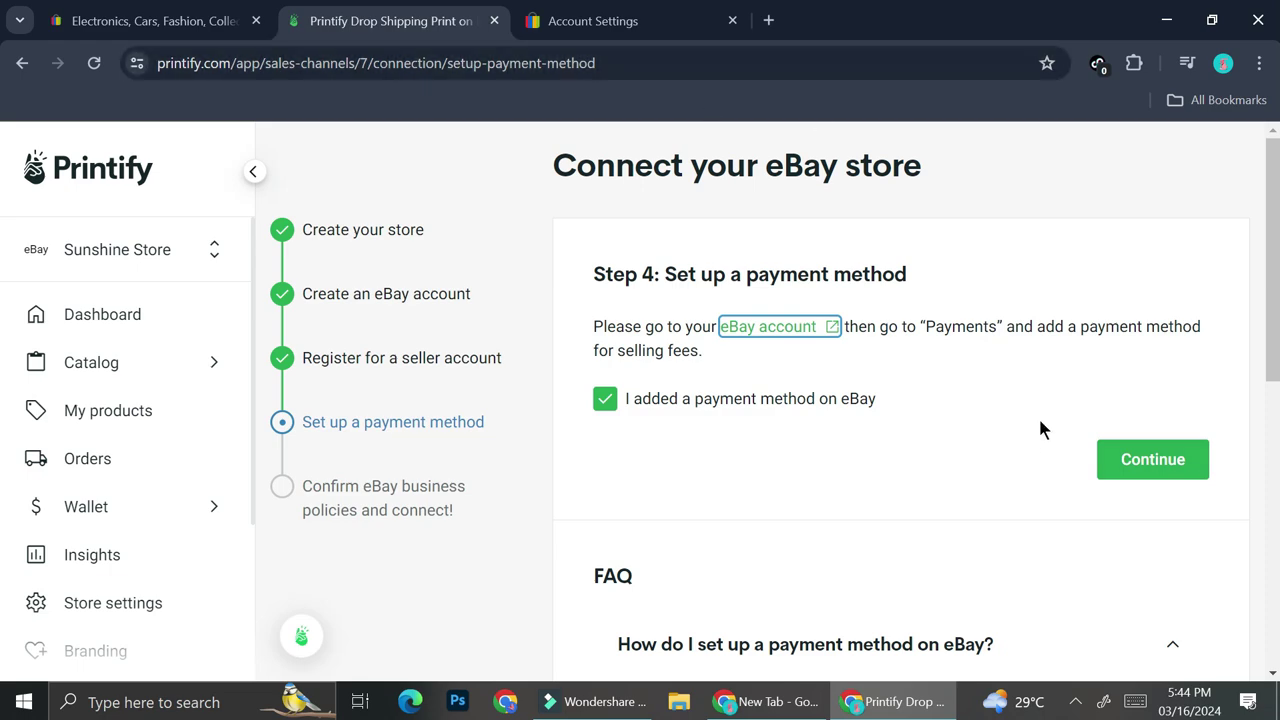
scroll(1034, 422, down, 3)
scroll(1010, 405, down, 2)
scroll(997, 397, up, 1)
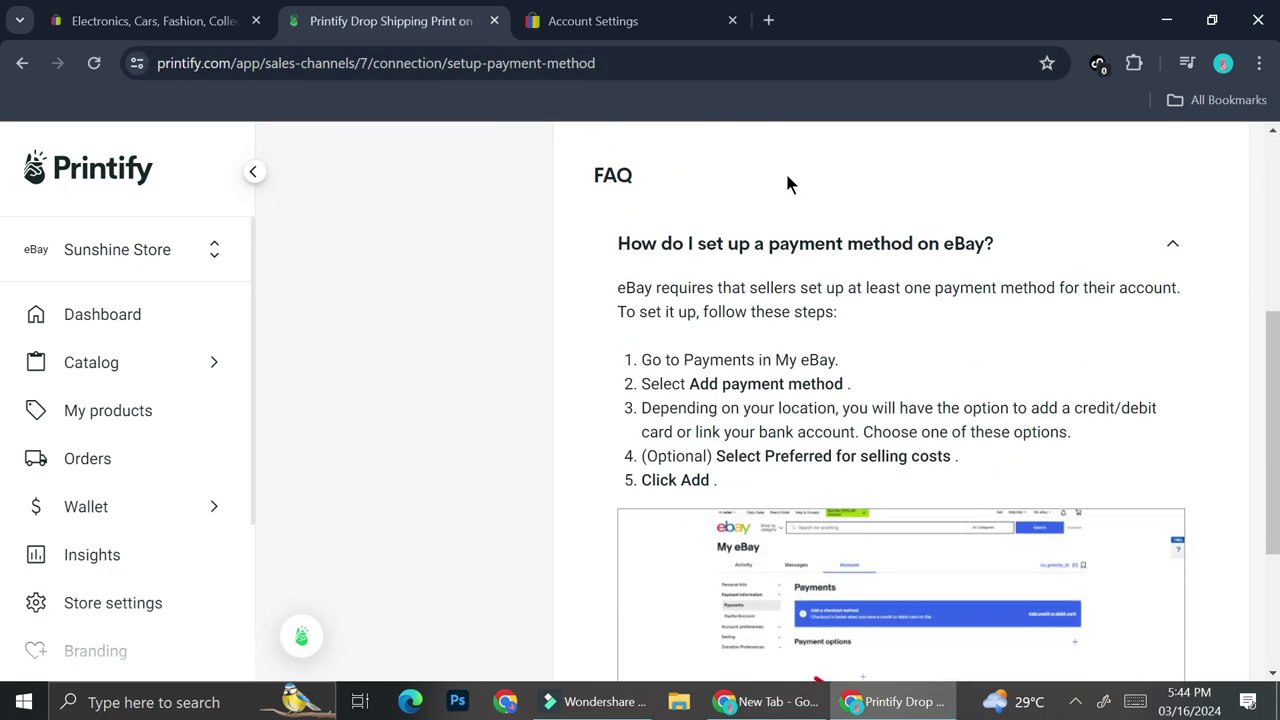
scroll(806, 382, down, 2)
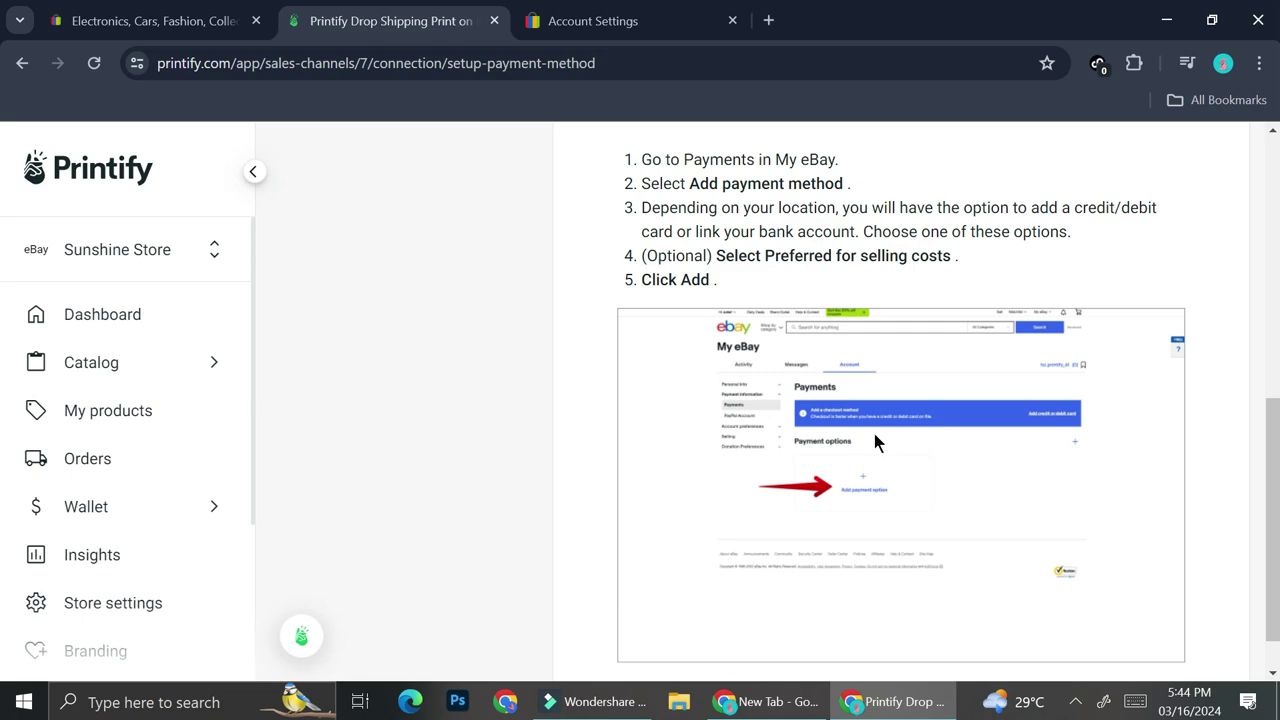
scroll(870, 444, up, 1)
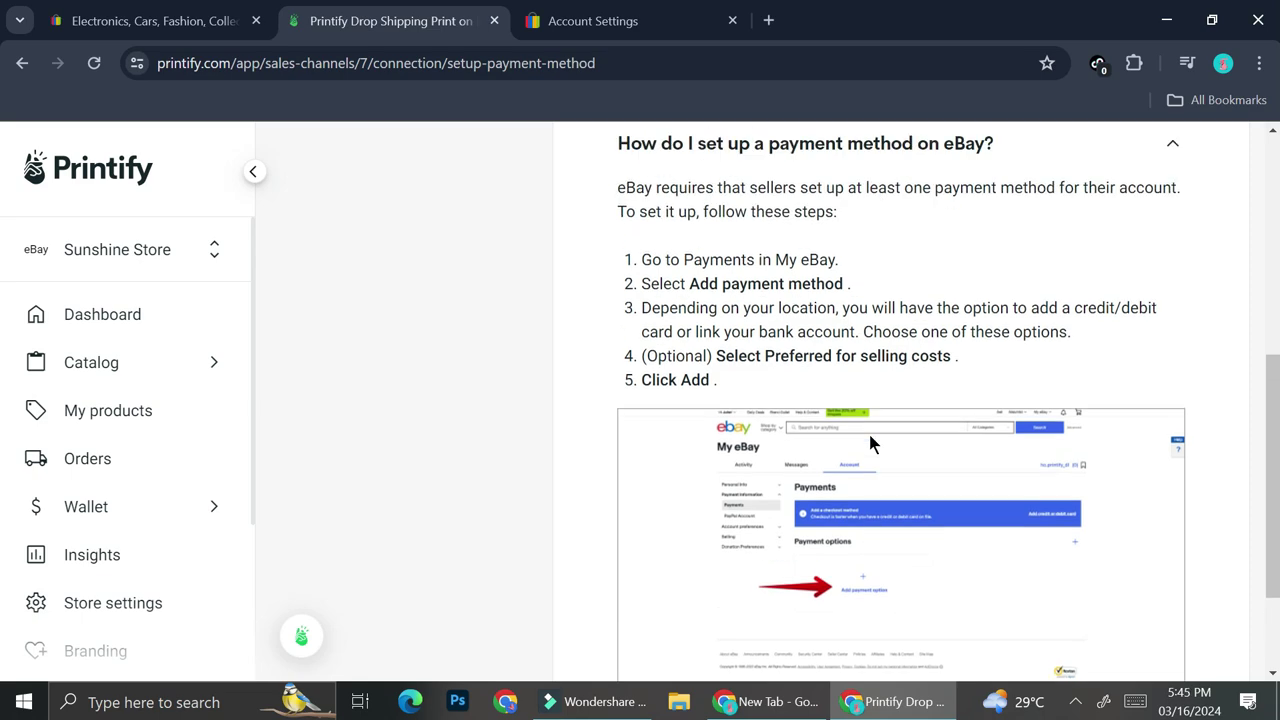
scroll(870, 444, up, 5)
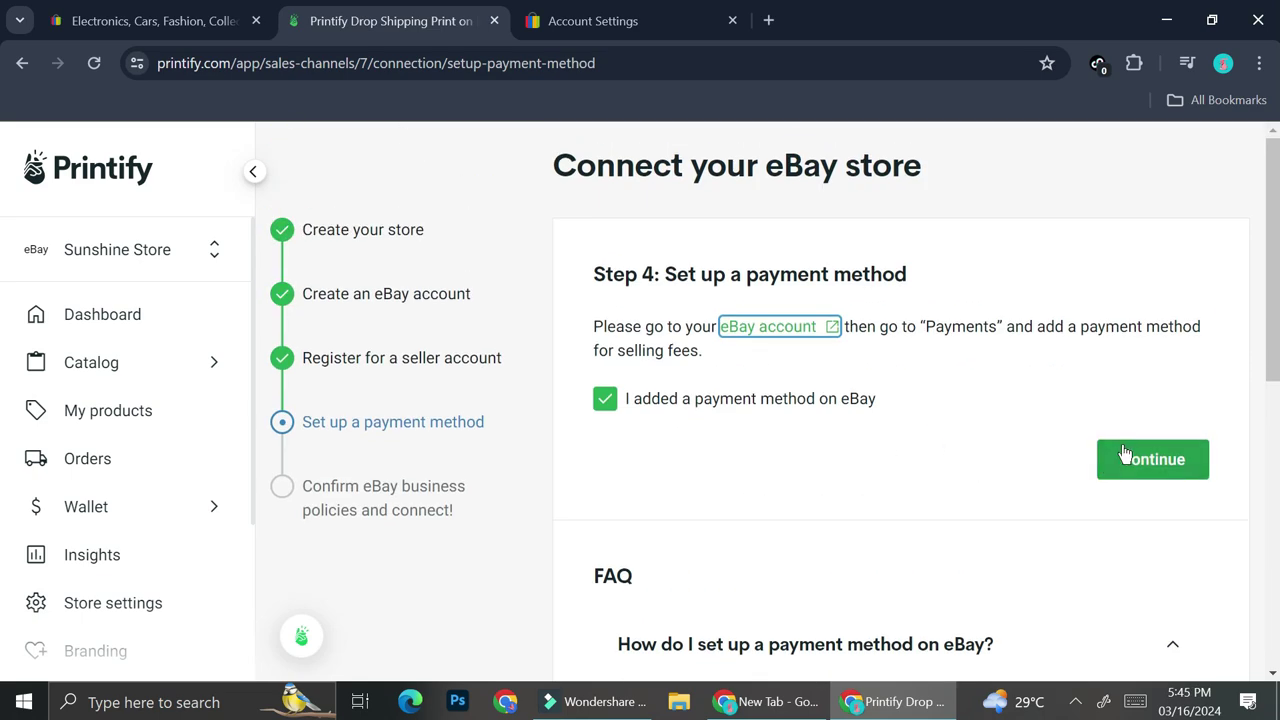
click(1128, 455)
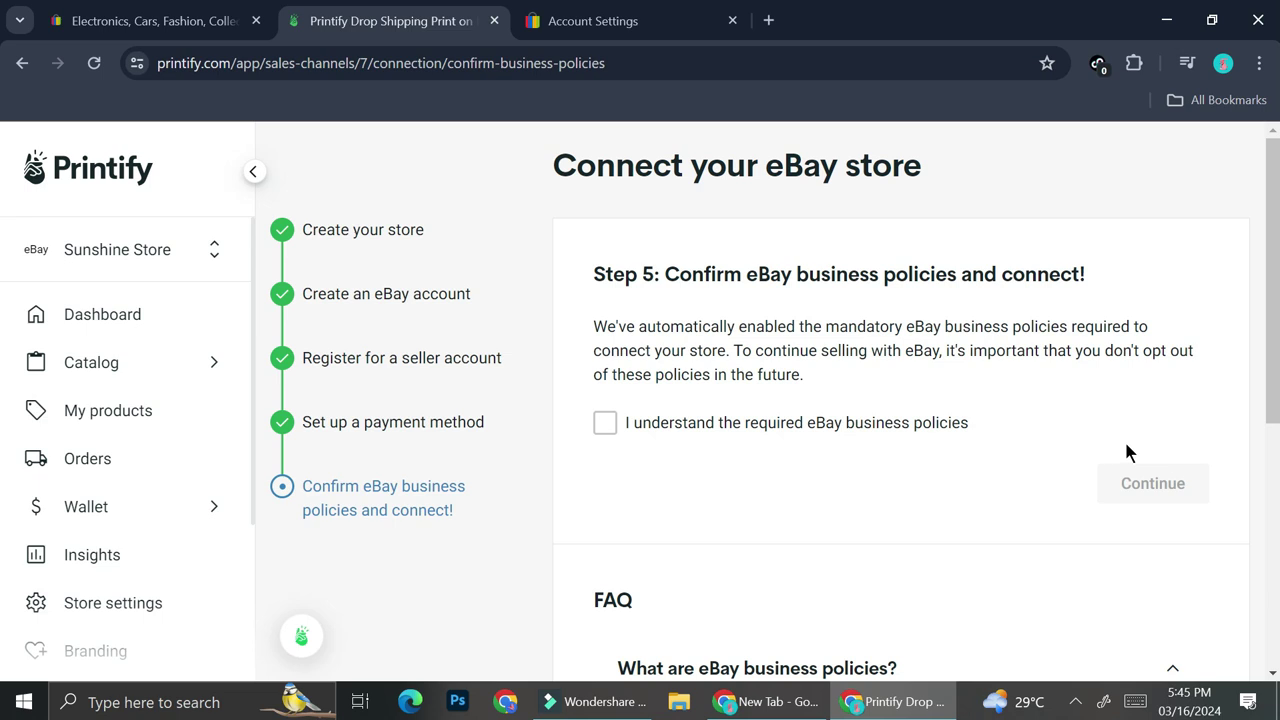
Tick 'I understand the required eBay business policies' and finish the connection.
click(903, 418)
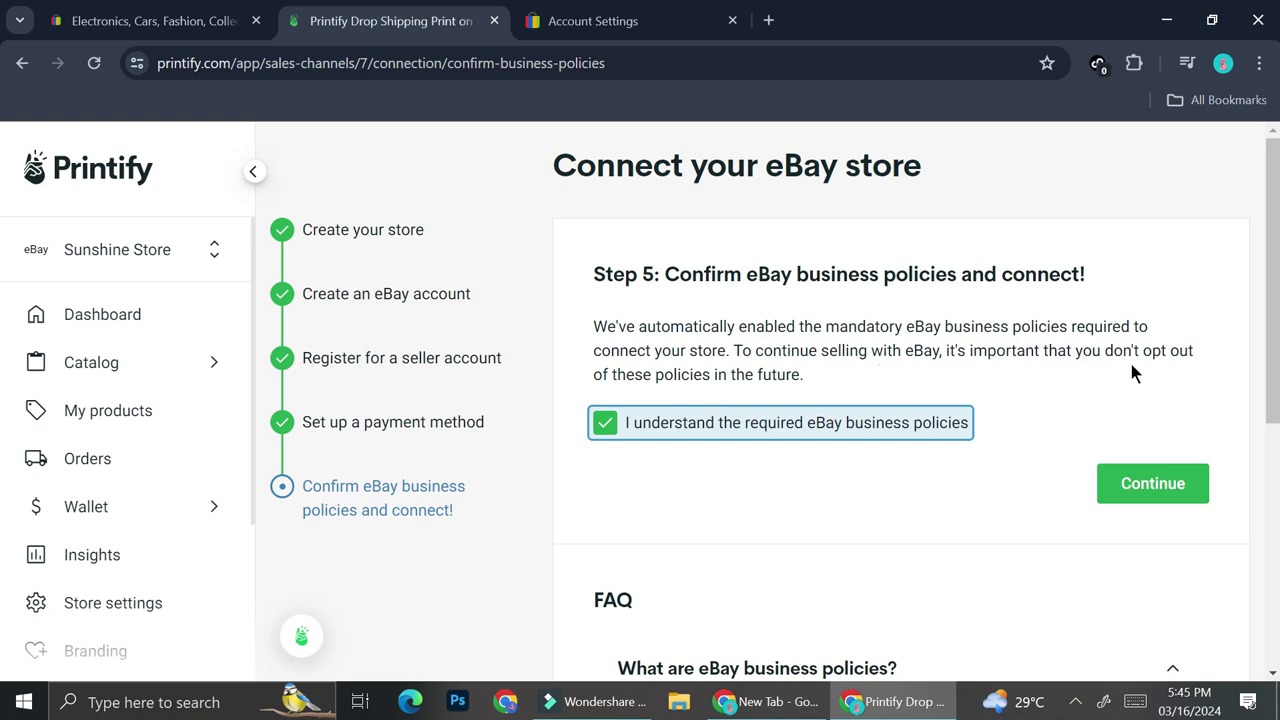
scroll(960, 410, down, 2)
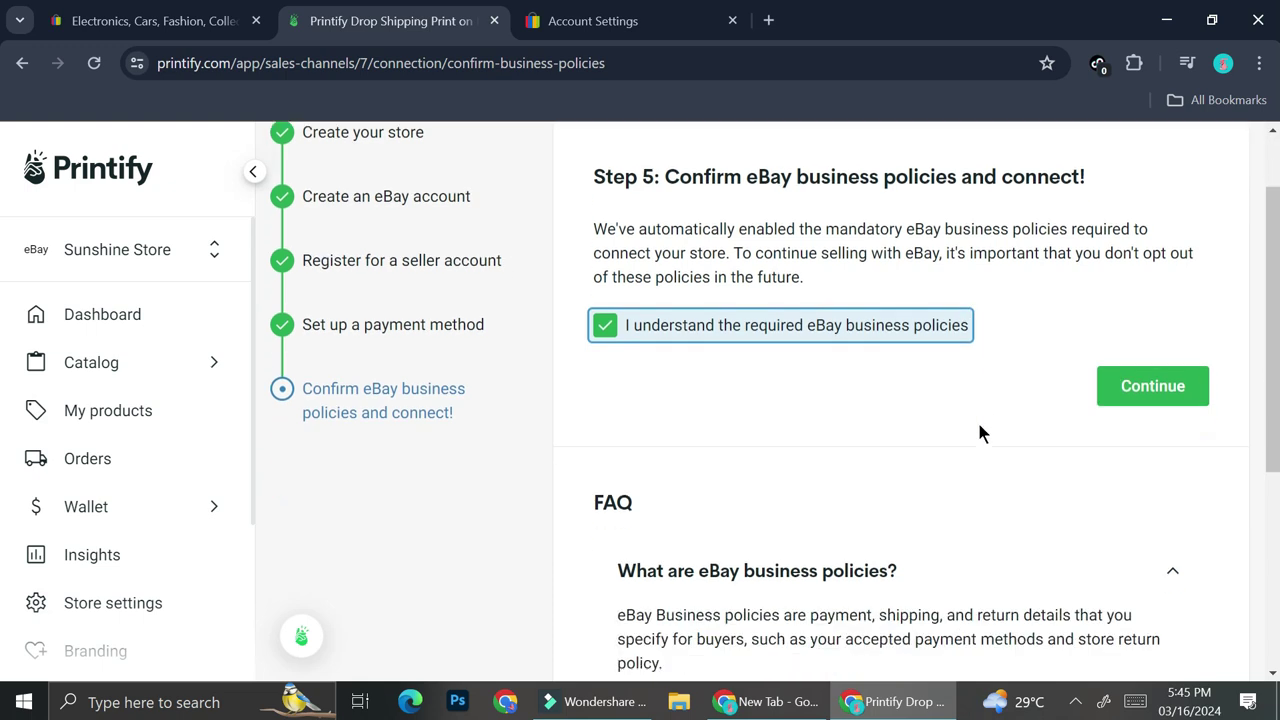
click(1163, 298)
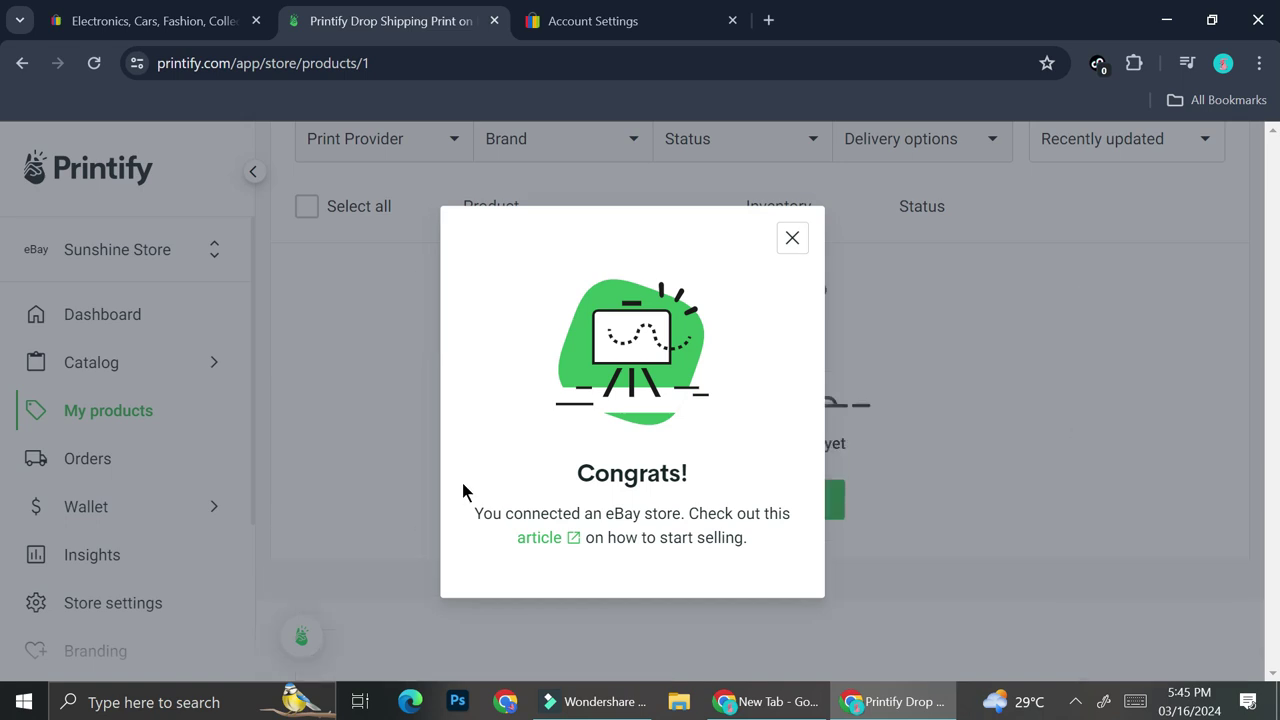
Dismiss the Congrats message and switch to the Eyes of the Moon store.
click(791, 240)
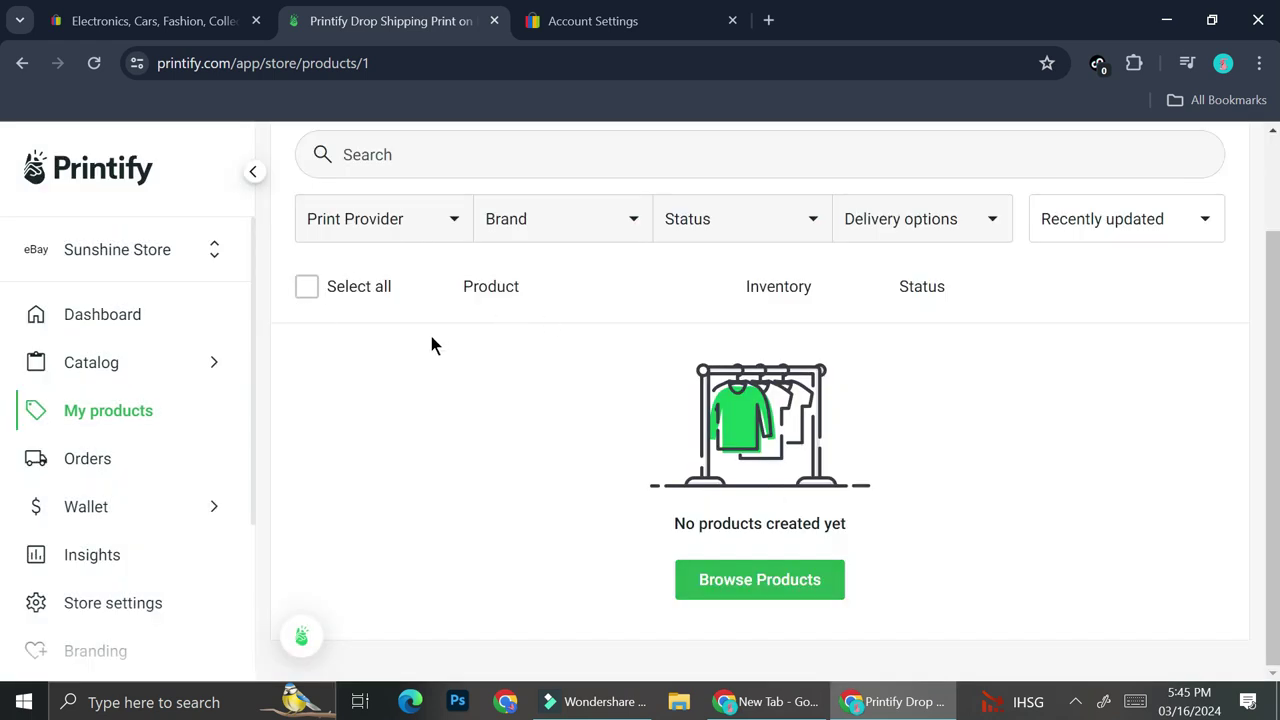
click(192, 254)
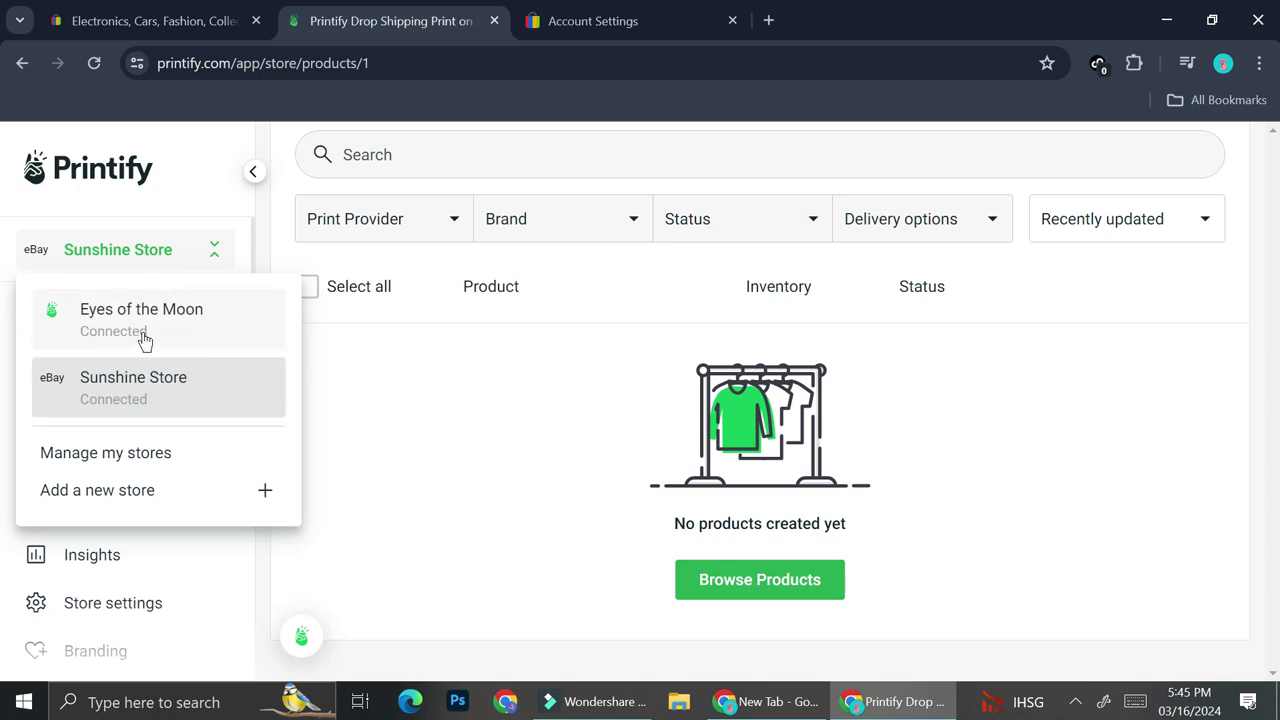
click(636, 408)
click(157, 250)
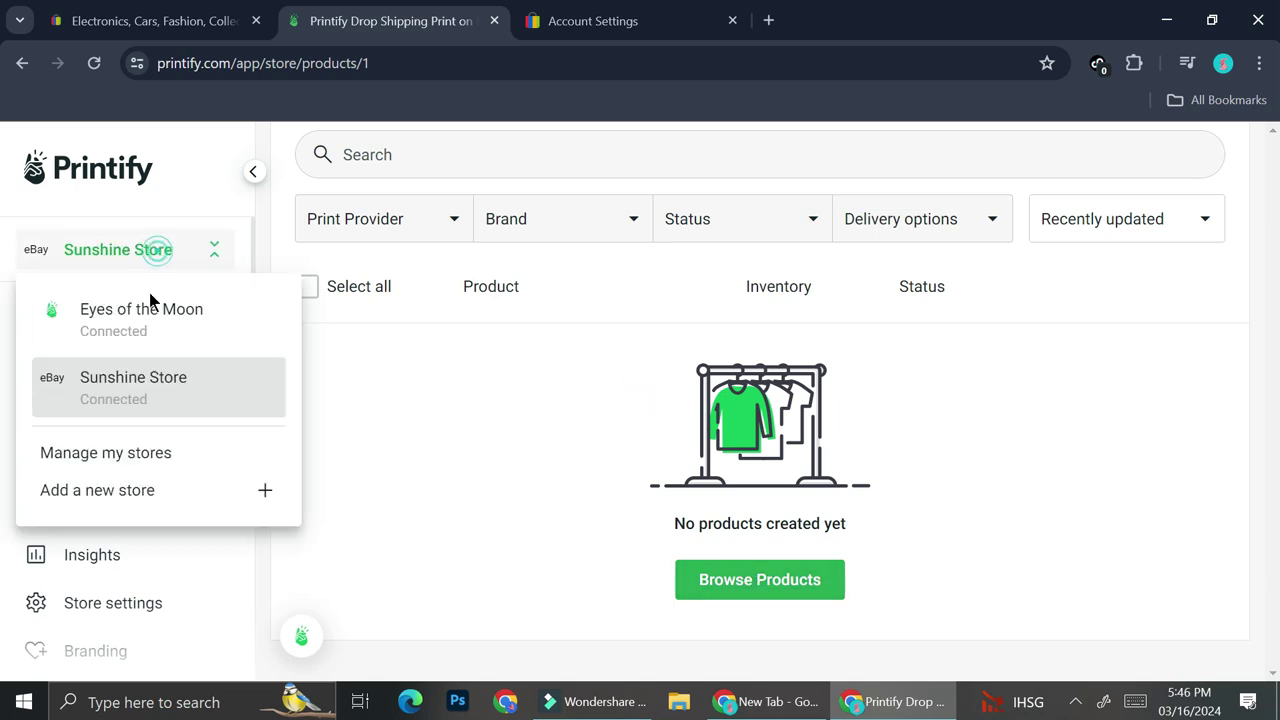
click(143, 311)
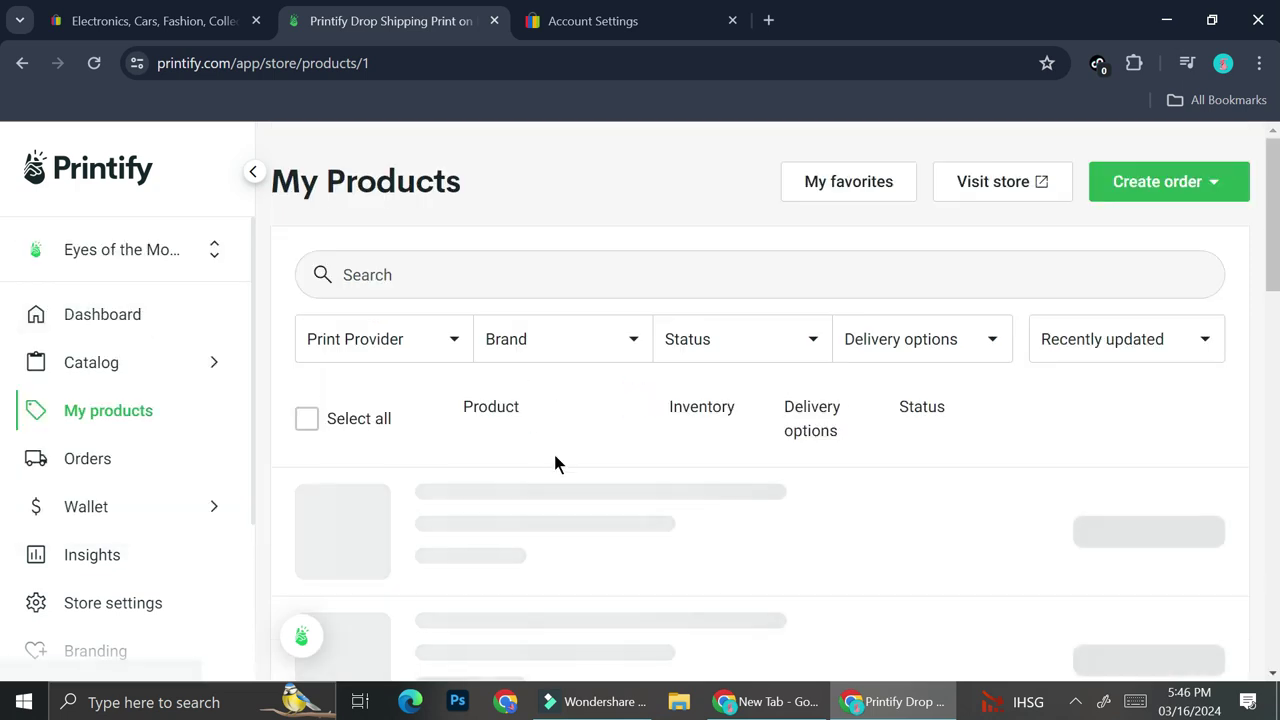
scroll(555, 455, down, 1)
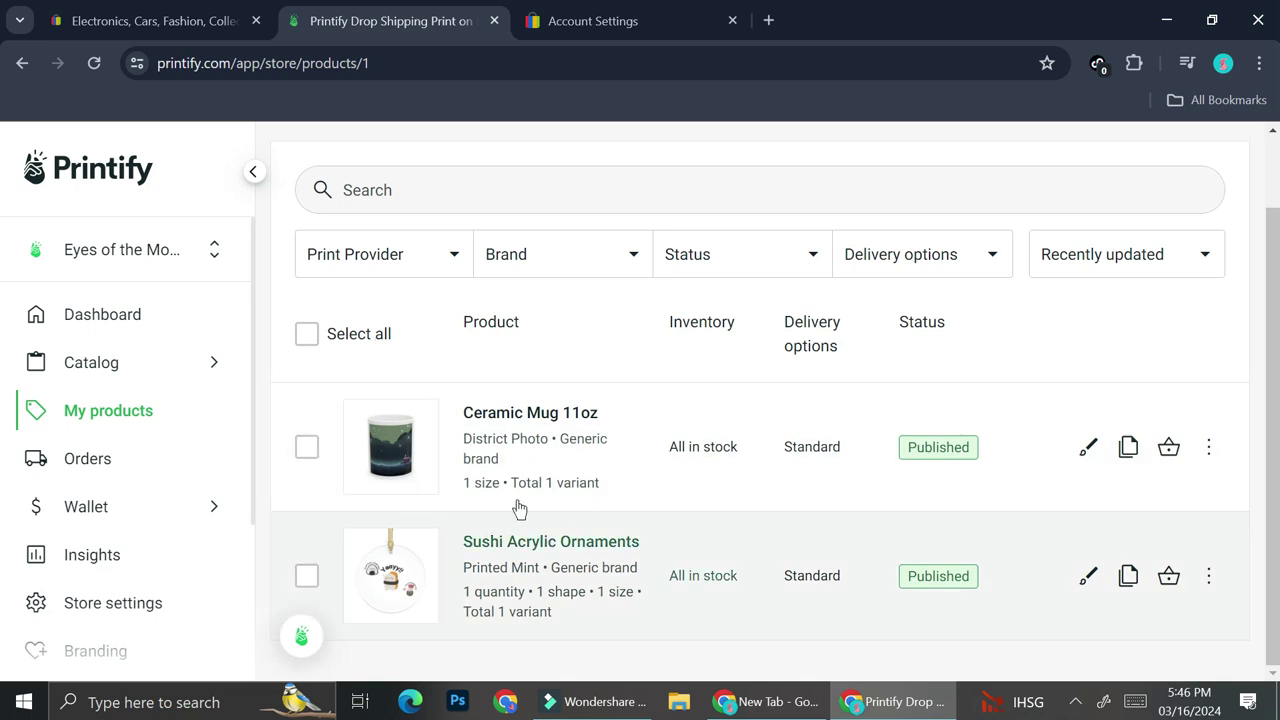
Switch back to the Sunshine Store's empty product list.
click(189, 268)
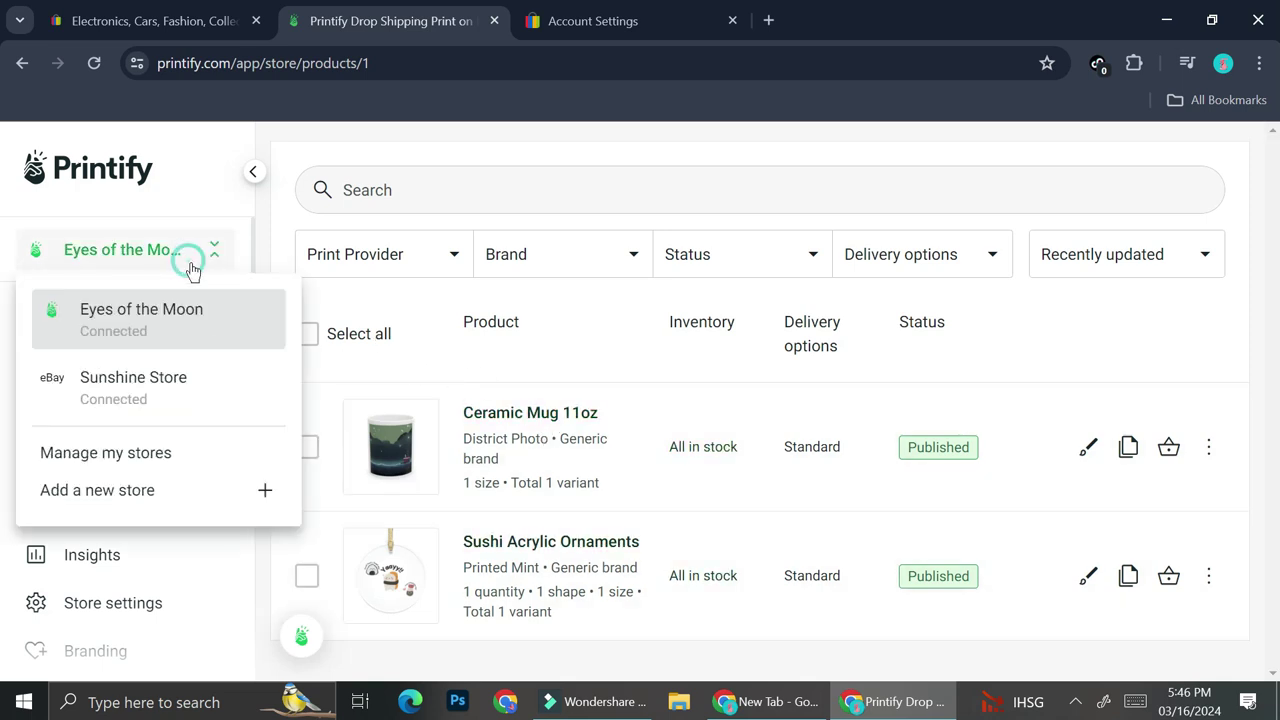
click(172, 380)
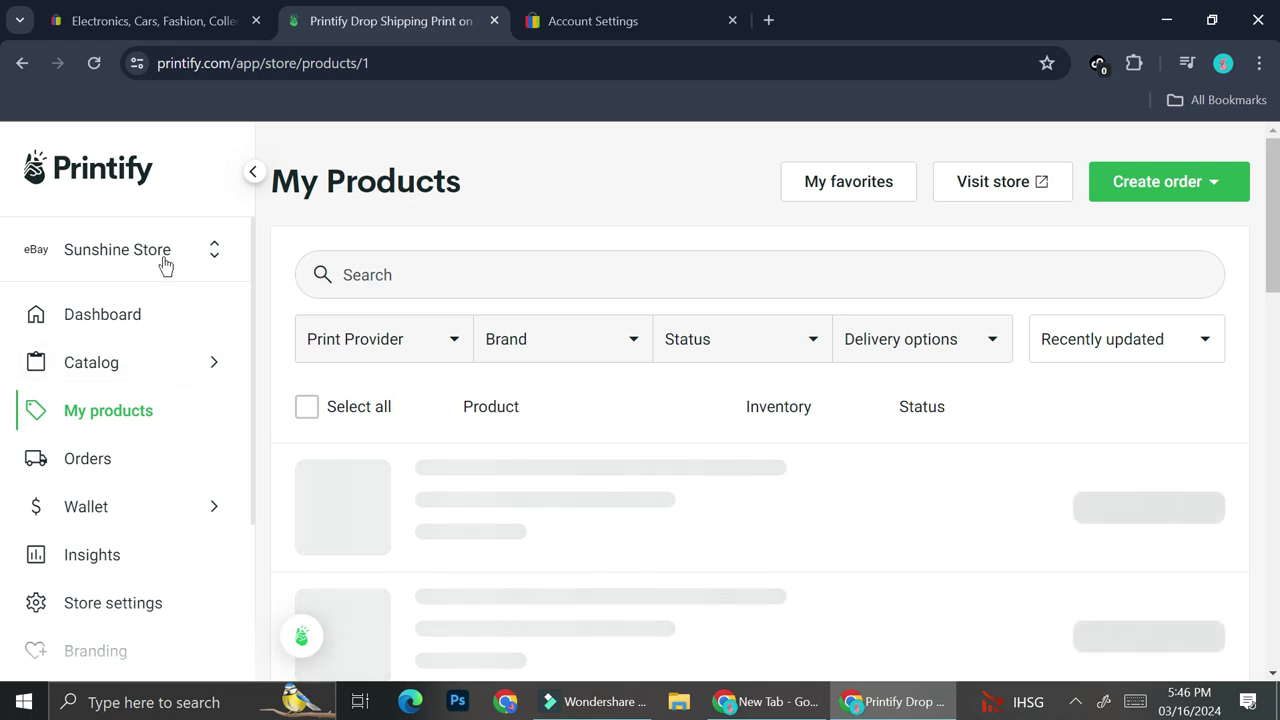
scroll(660, 516, down, 2)
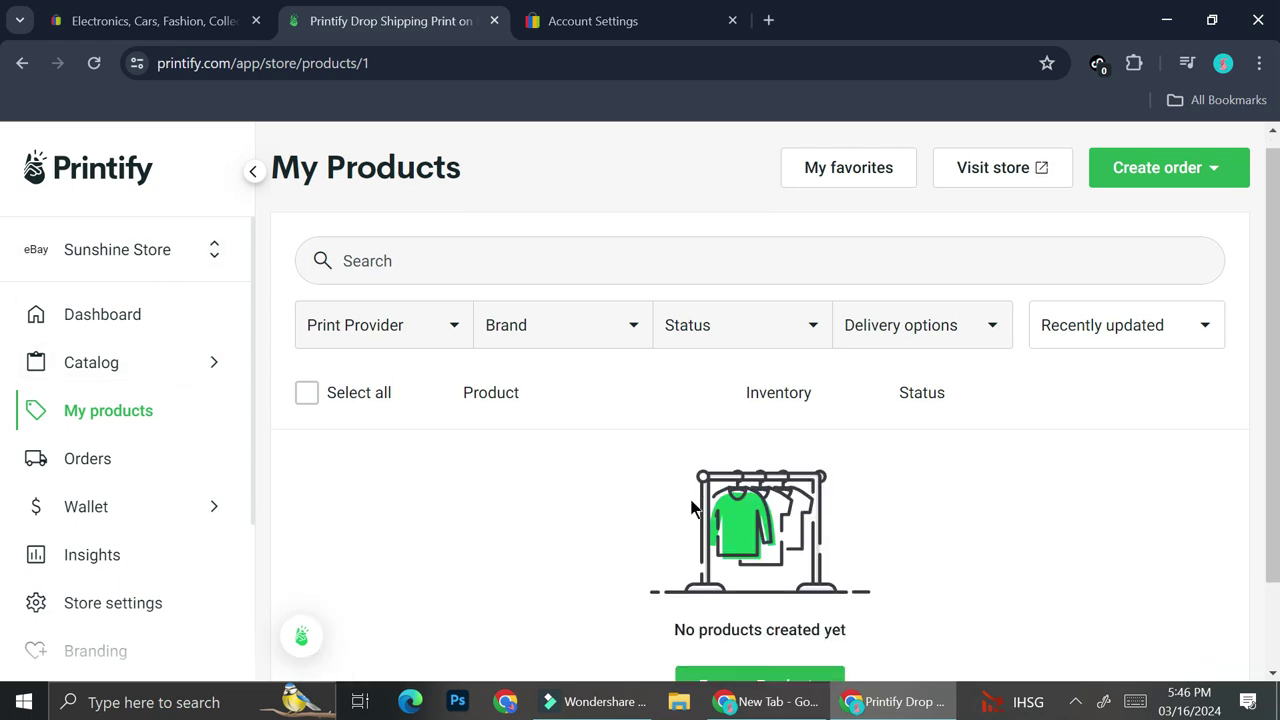
Browse the product catalog to the Wall Decorations canvas products.
click(795, 578)
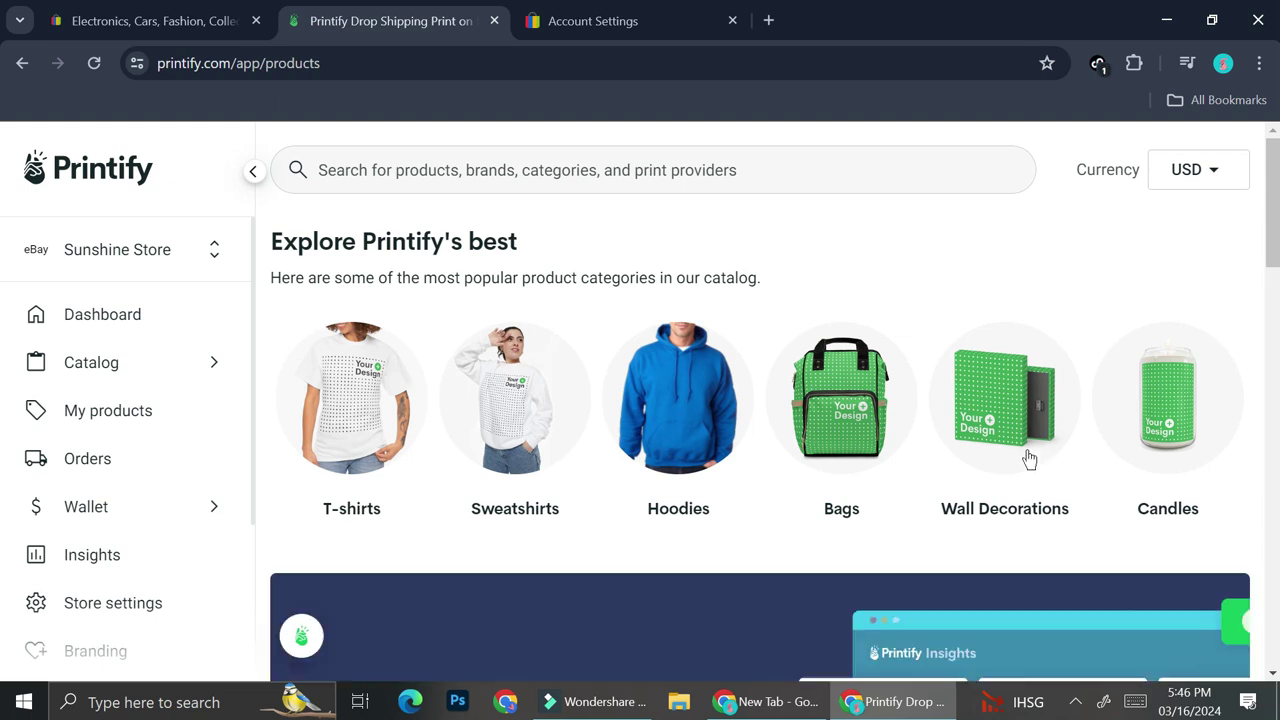
click(1024, 452)
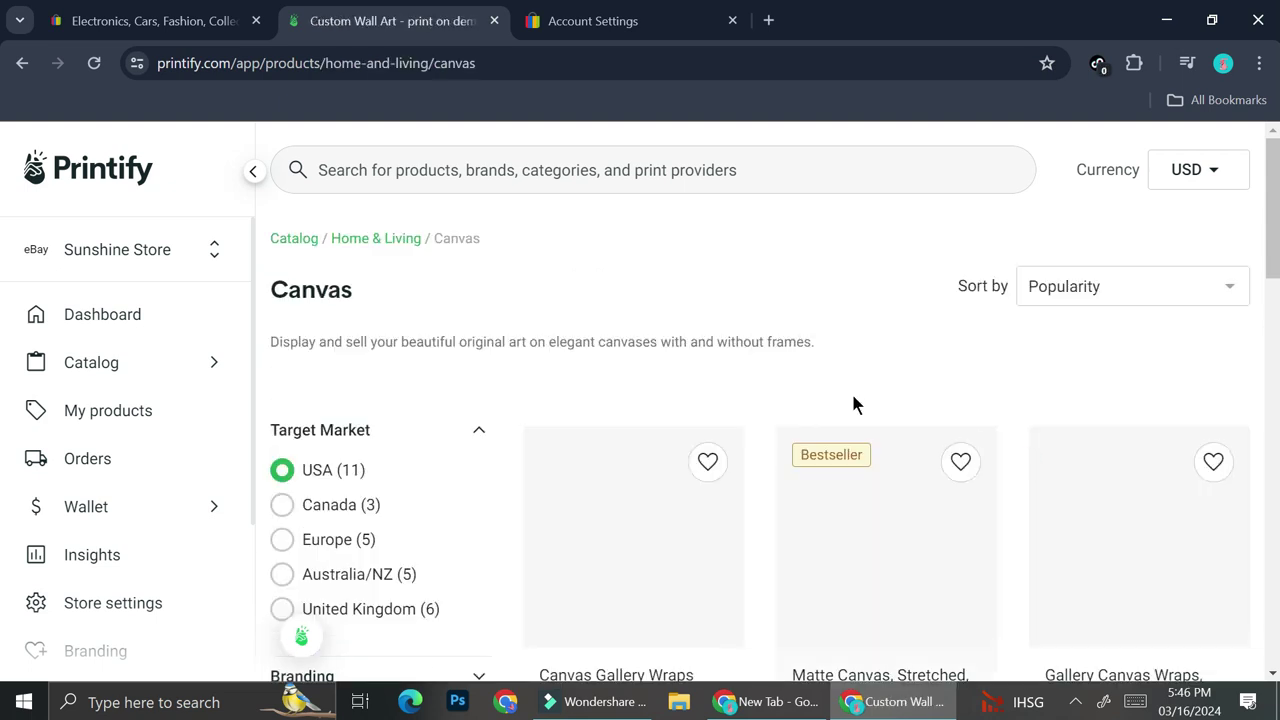
scroll(900, 415, down, 1)
scroll(855, 403, down, 3)
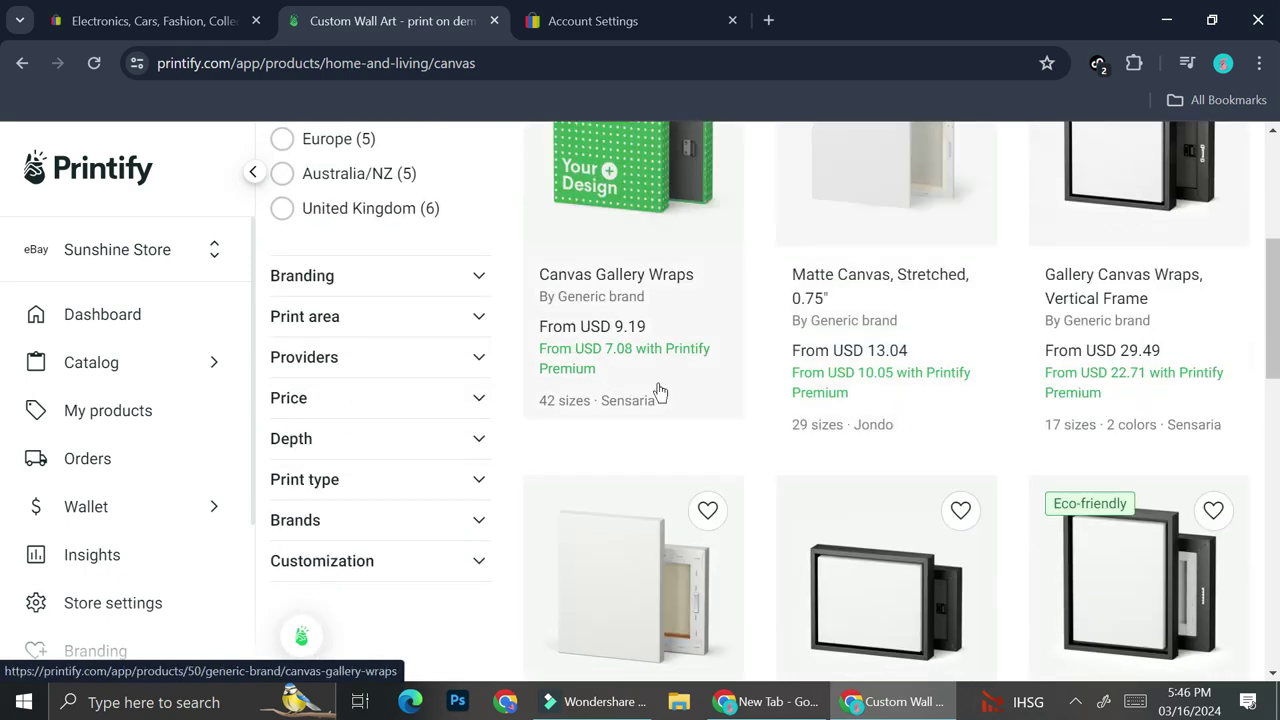
scroll(1040, 318, down, 1)
scroll(1048, 330, down, 2)
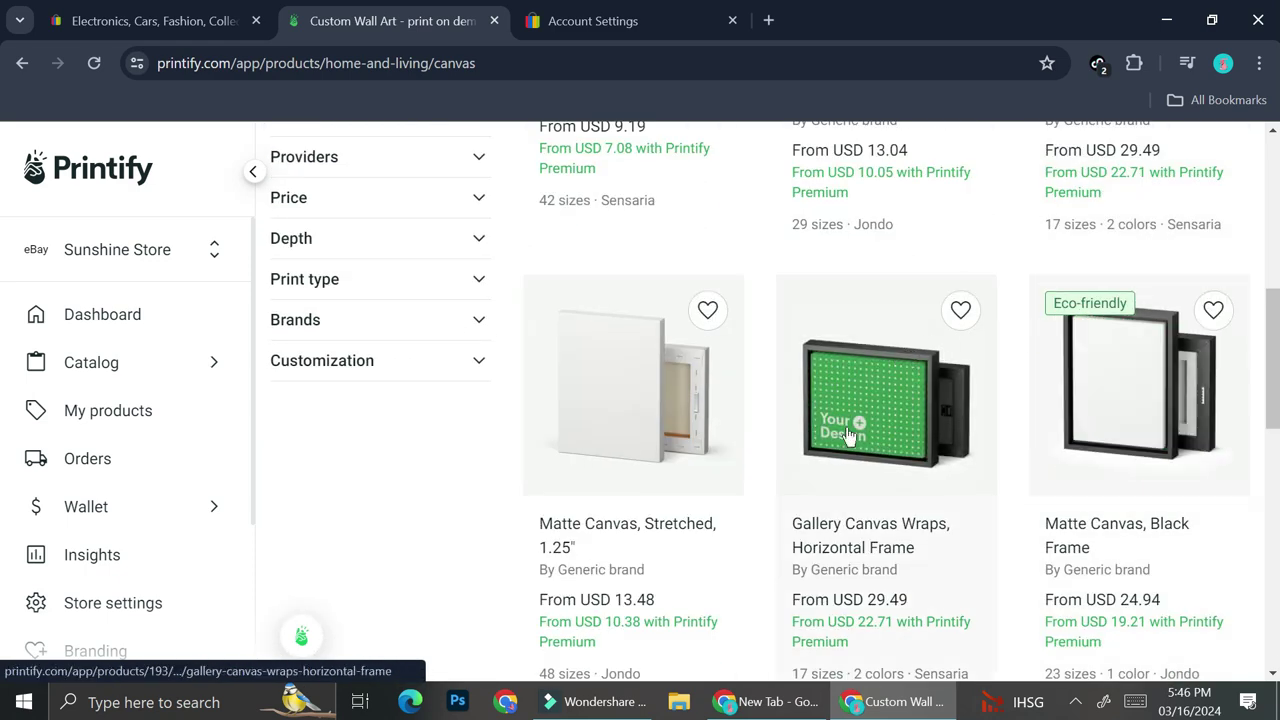
scroll(846, 434, up, 2)
scroll(686, 282, up, 1)
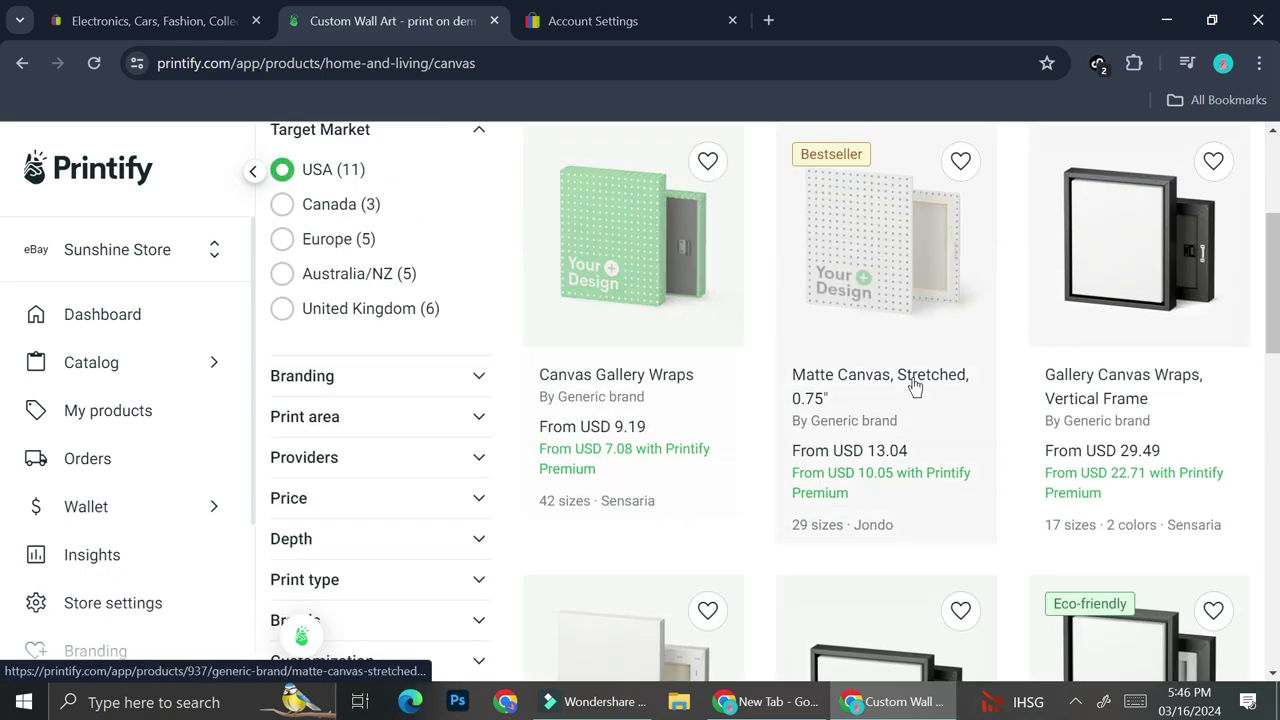
scroll(943, 457, down, 8)
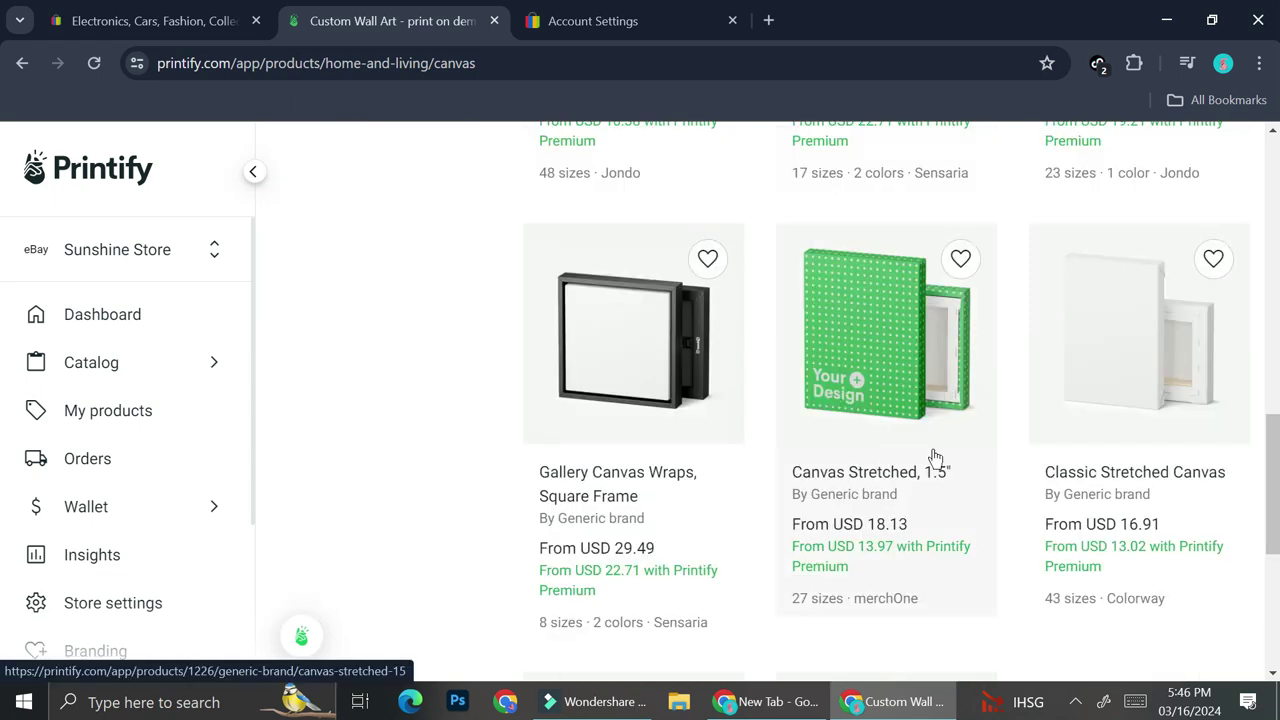
scroll(935, 443, down, 4)
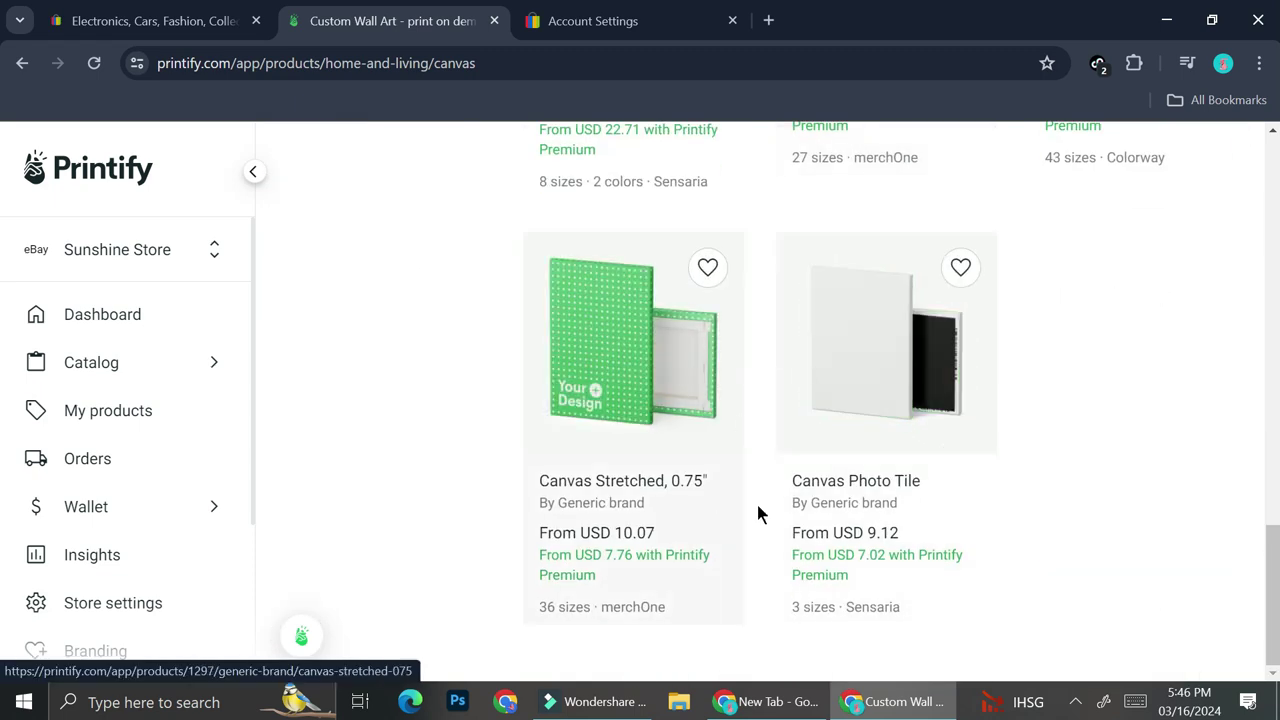
scroll(969, 453, up, 8)
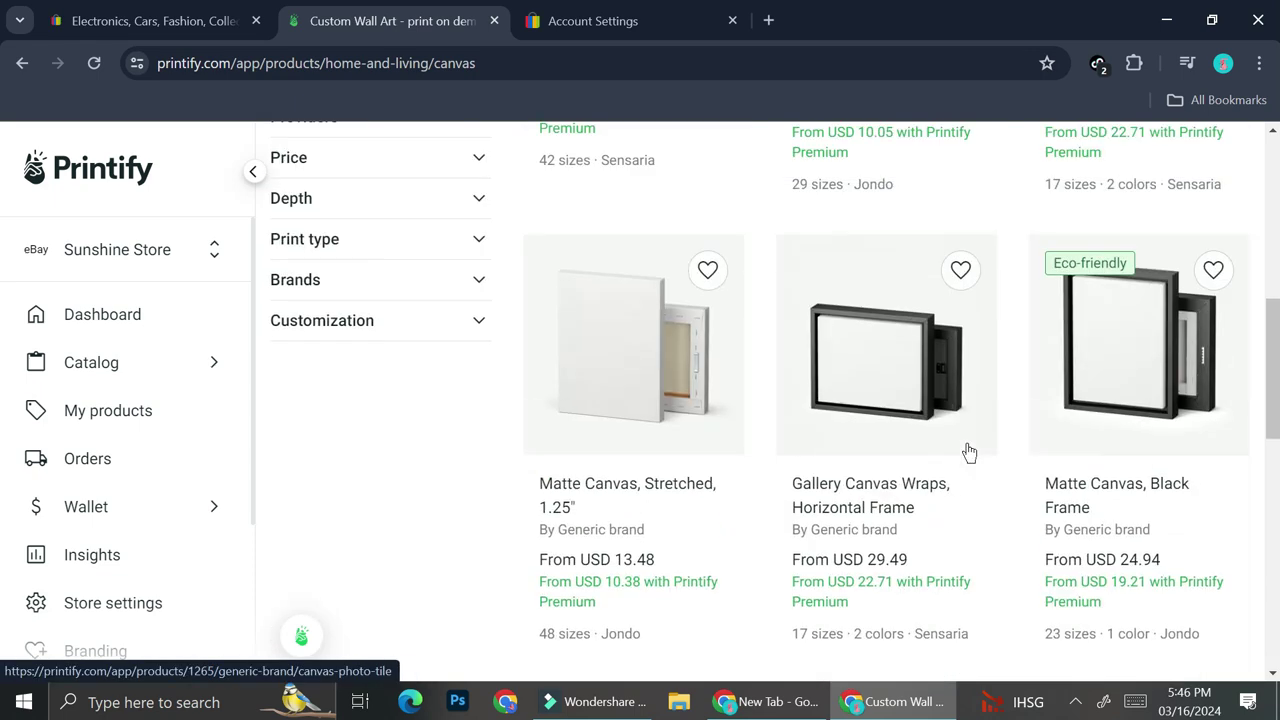
scroll(969, 453, up, 5)
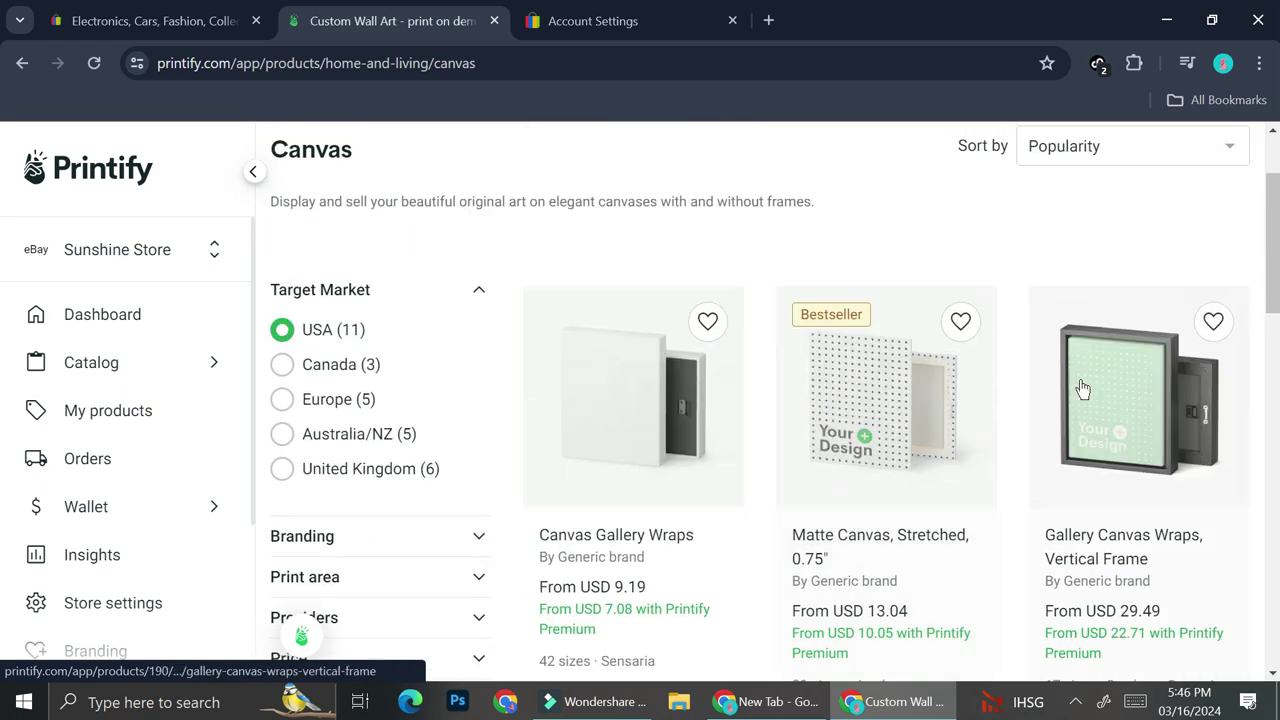
Open the Gallery Canvas Wraps, Vertical Frame page and find Sensaria from USD 29.49.
click(1143, 366)
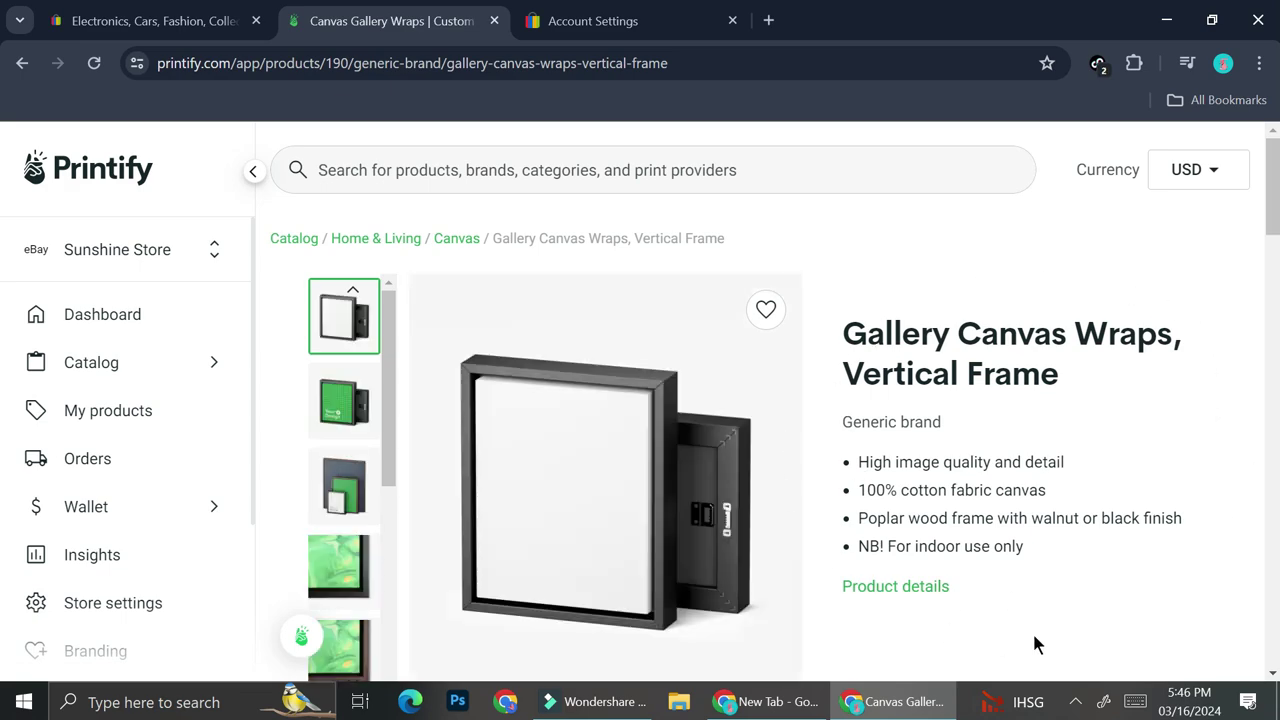
scroll(993, 424, down, 5)
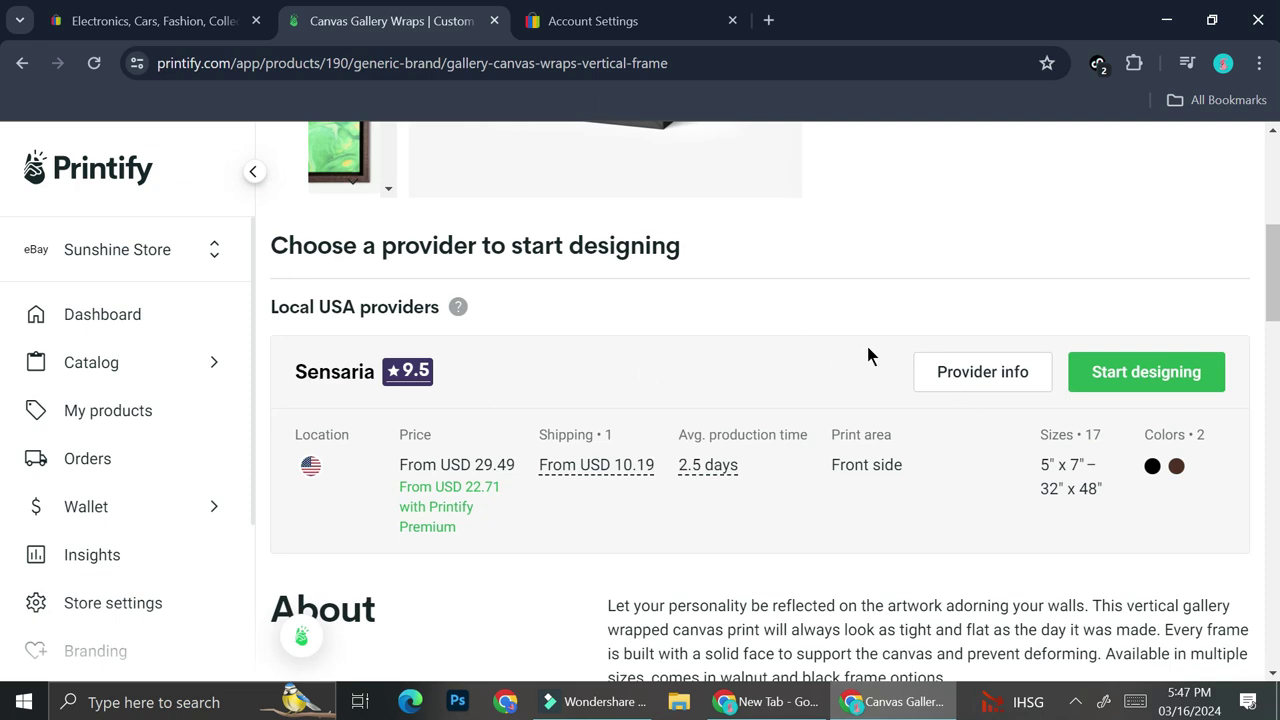
scroll(811, 337, up, 2)
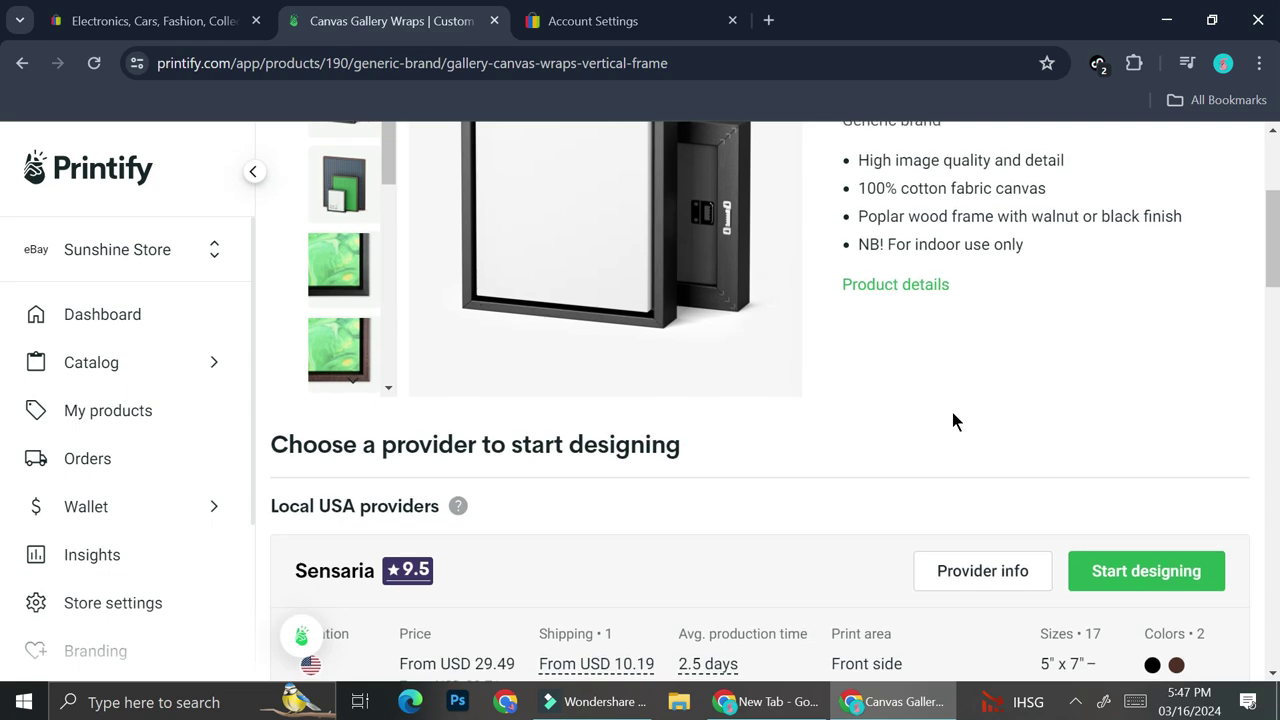
scroll(585, 355, down, 2)
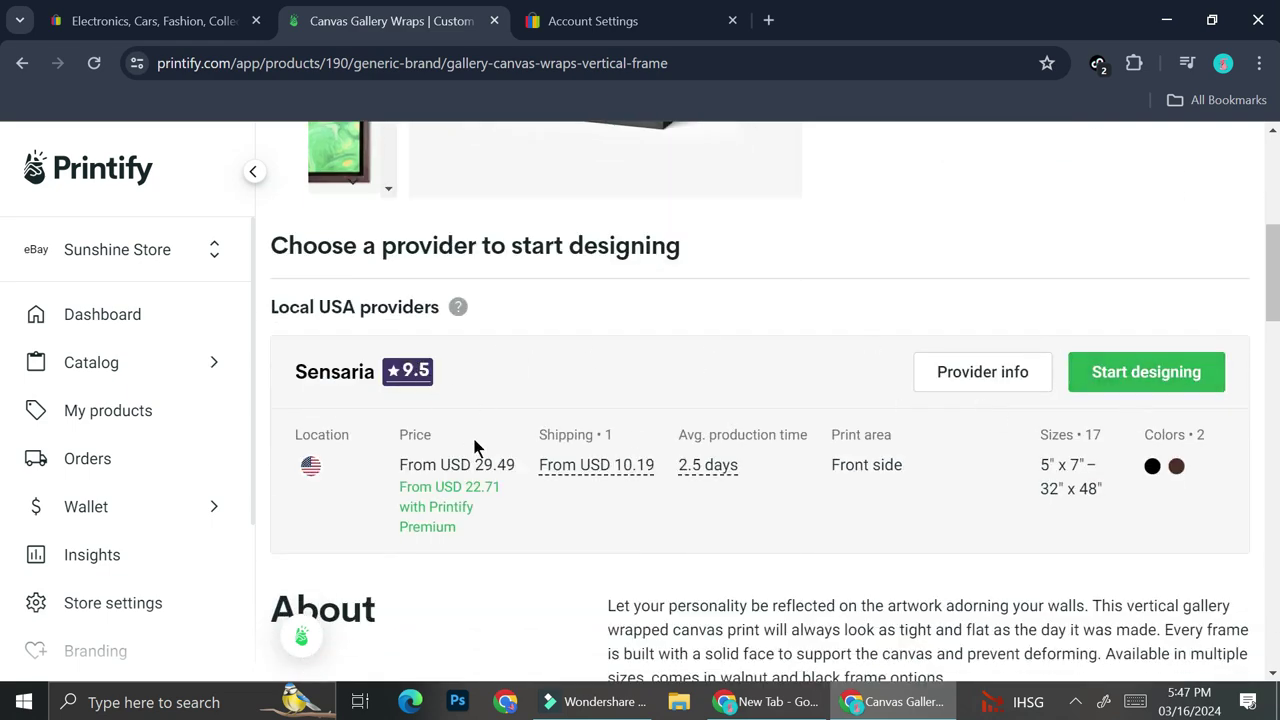
Start designing with Sensaria and upload the cat image from Downloads onto the 5" x 7" canvas.
click(1100, 362)
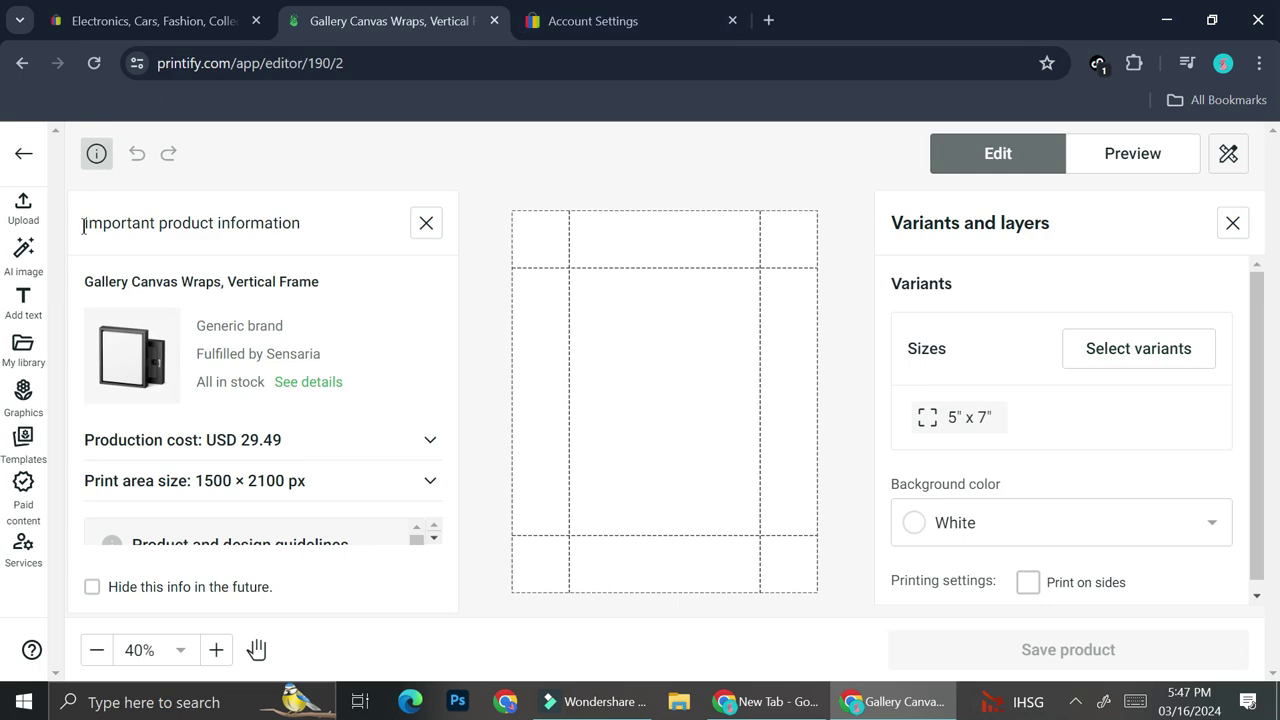
click(27, 216)
click(182, 292)
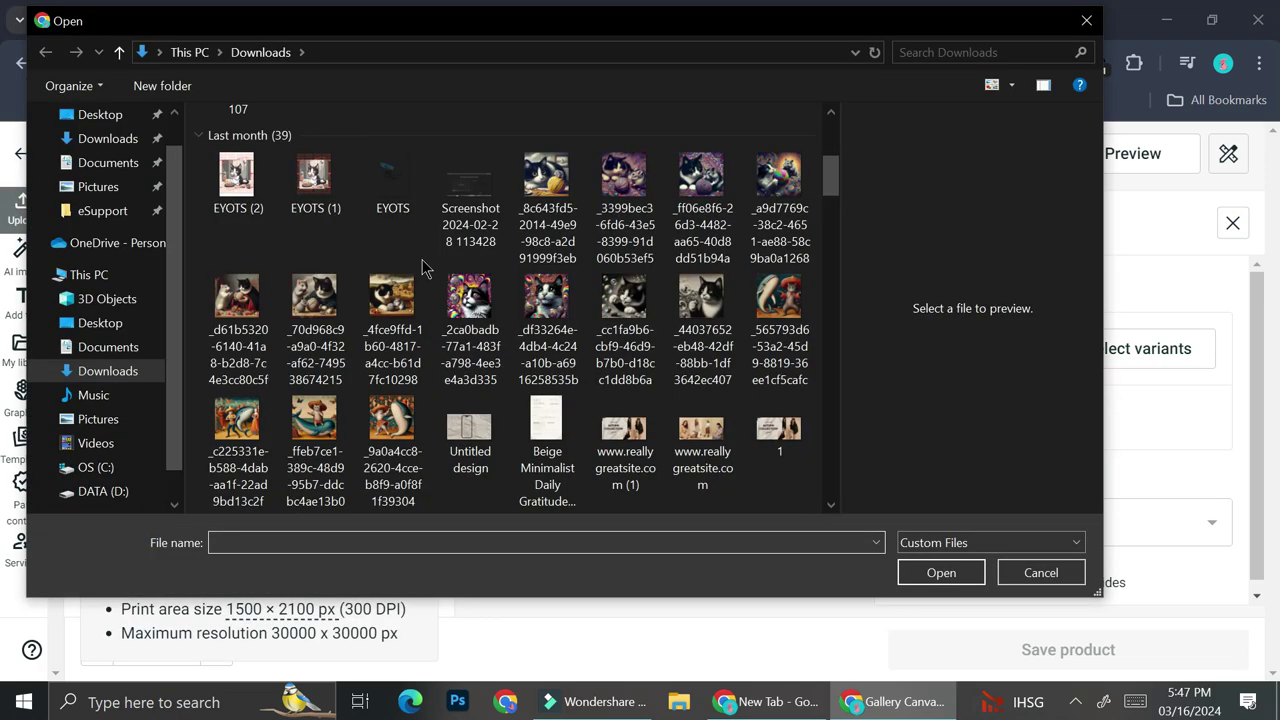
click(548, 310)
double_click(548, 310)
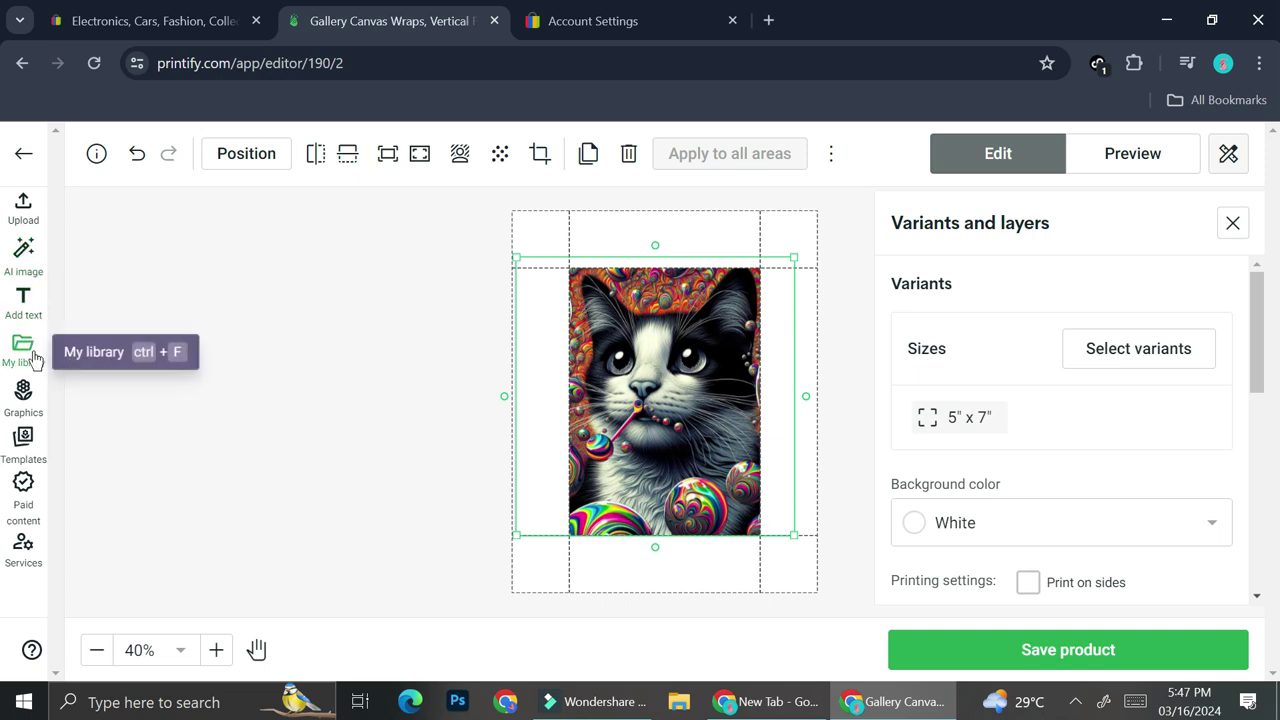
Set the canvas Background color to Black, then view the product mockup preview.
click(24, 400)
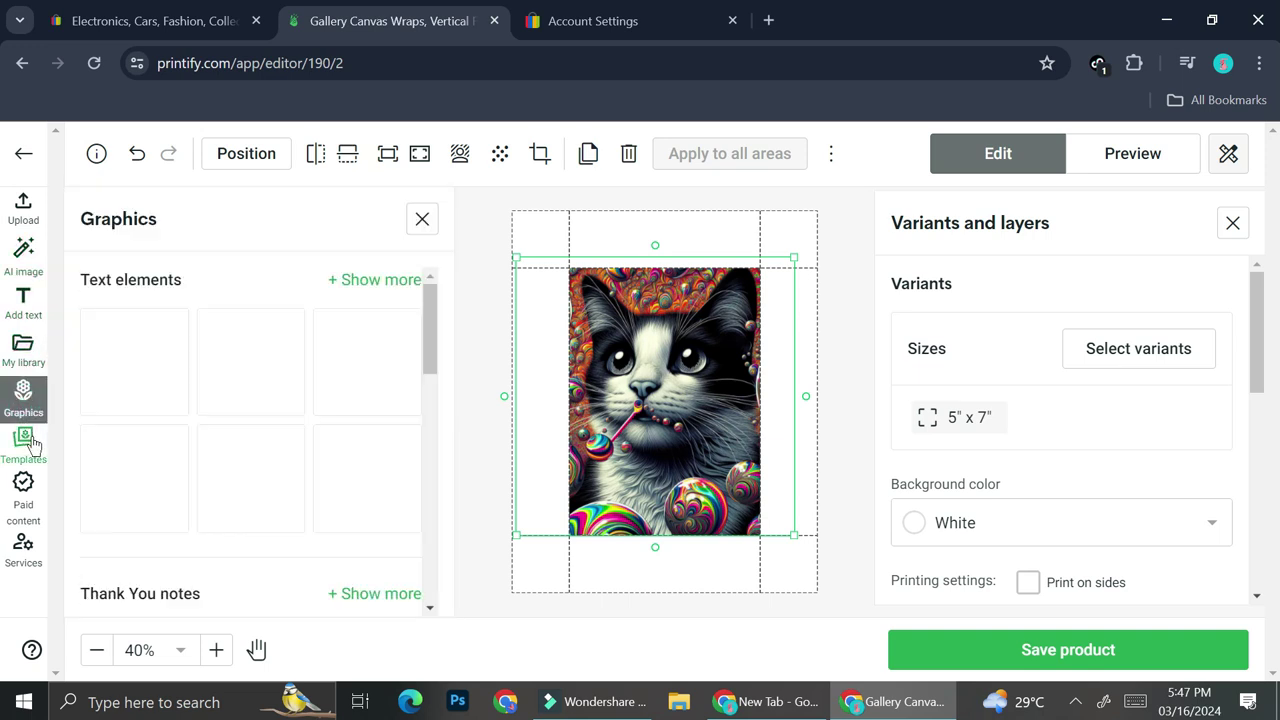
scroll(291, 400, down, 5)
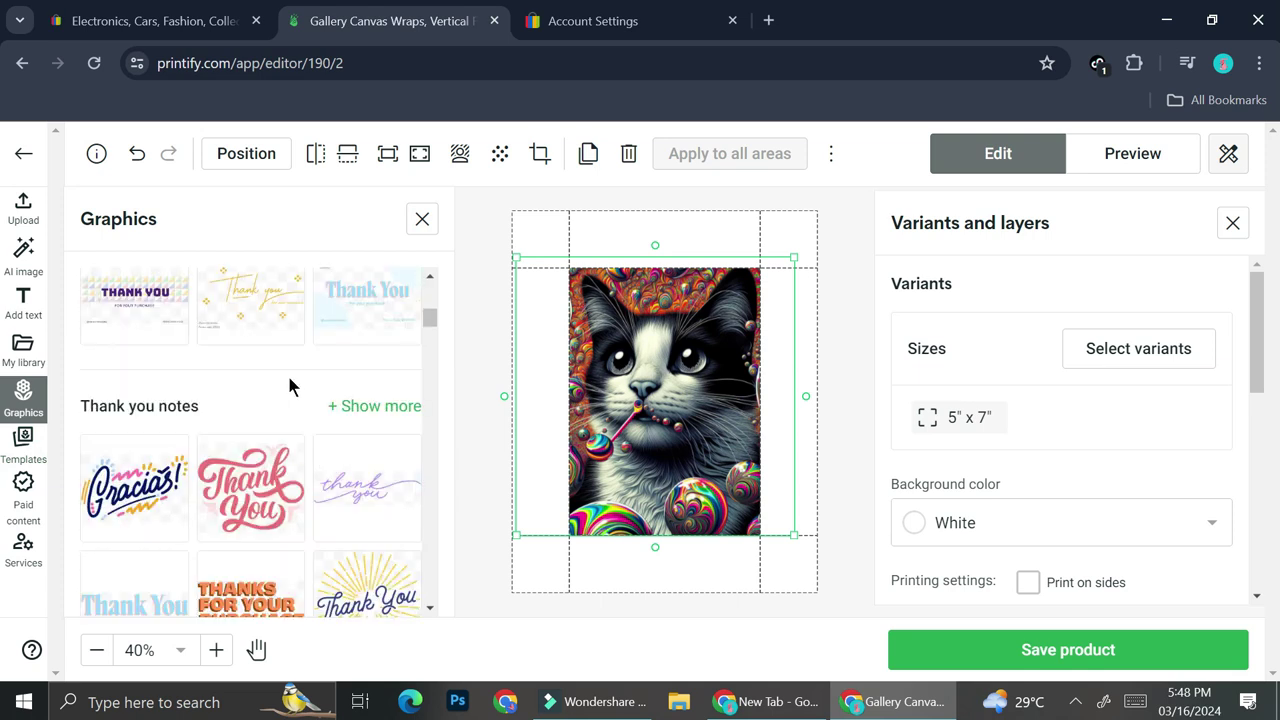
click(1208, 523)
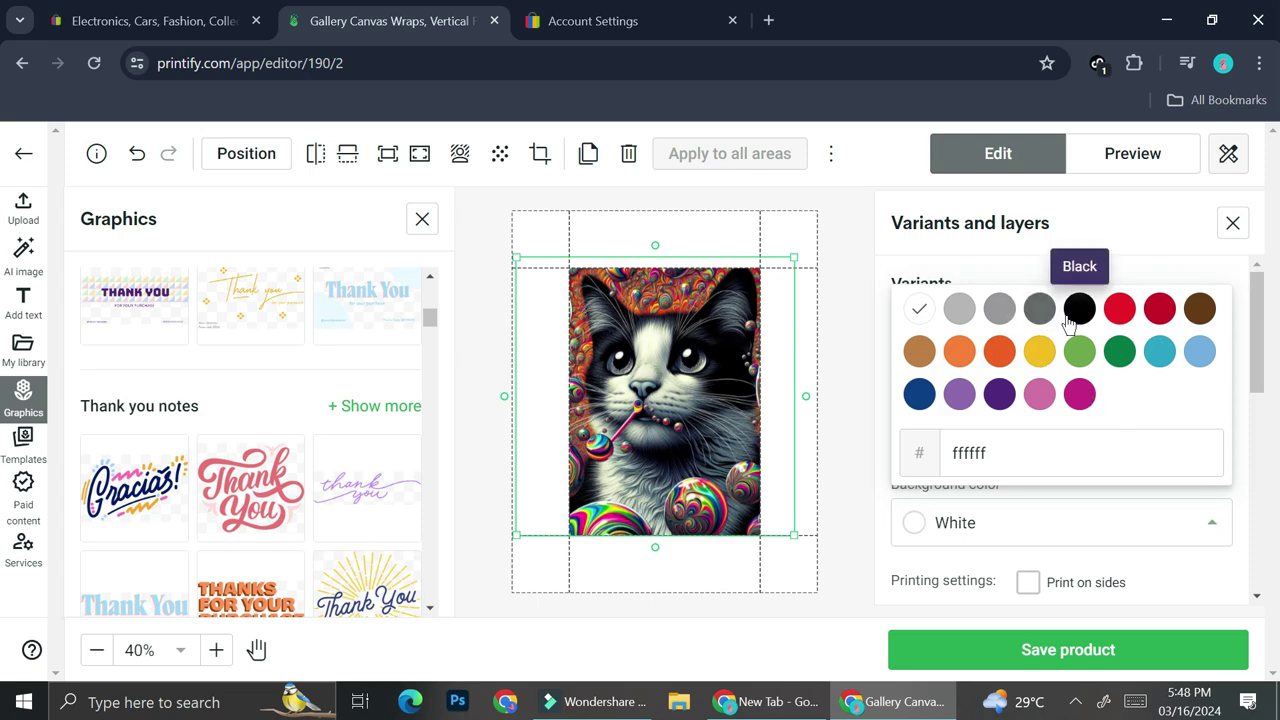
click(1068, 318)
click(1213, 530)
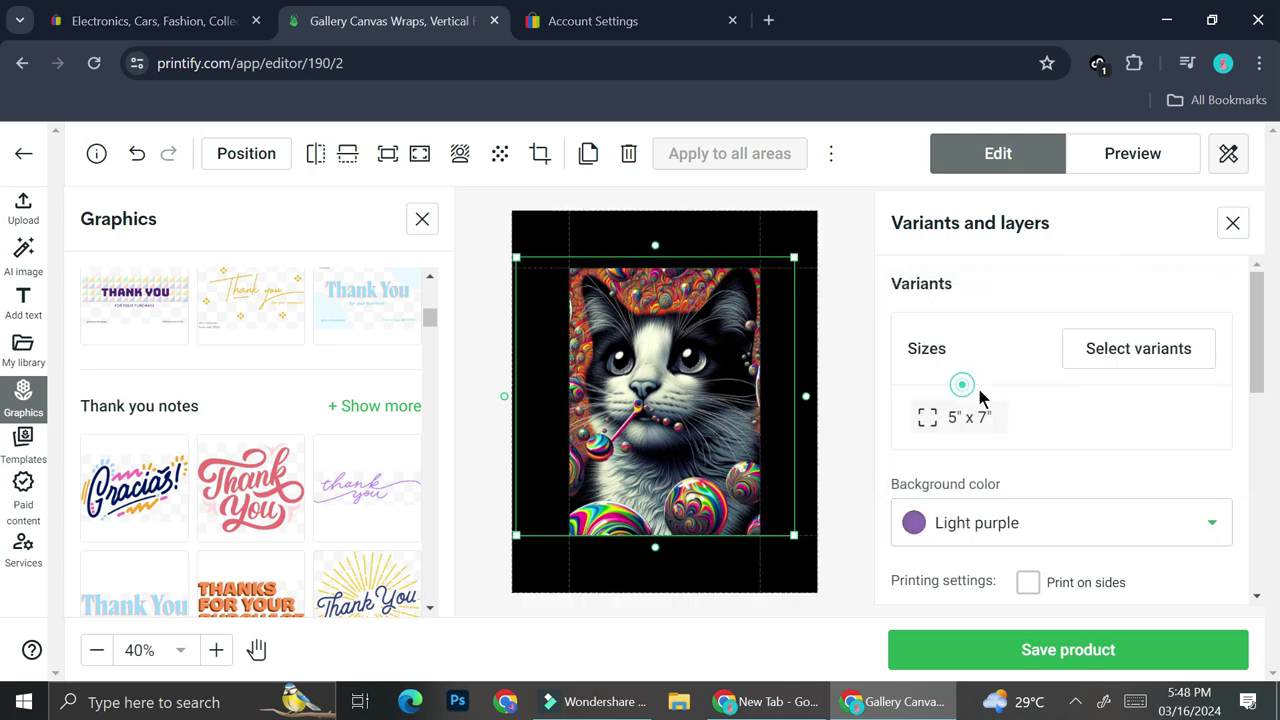
click(960, 391)
click(1214, 535)
click(1076, 308)
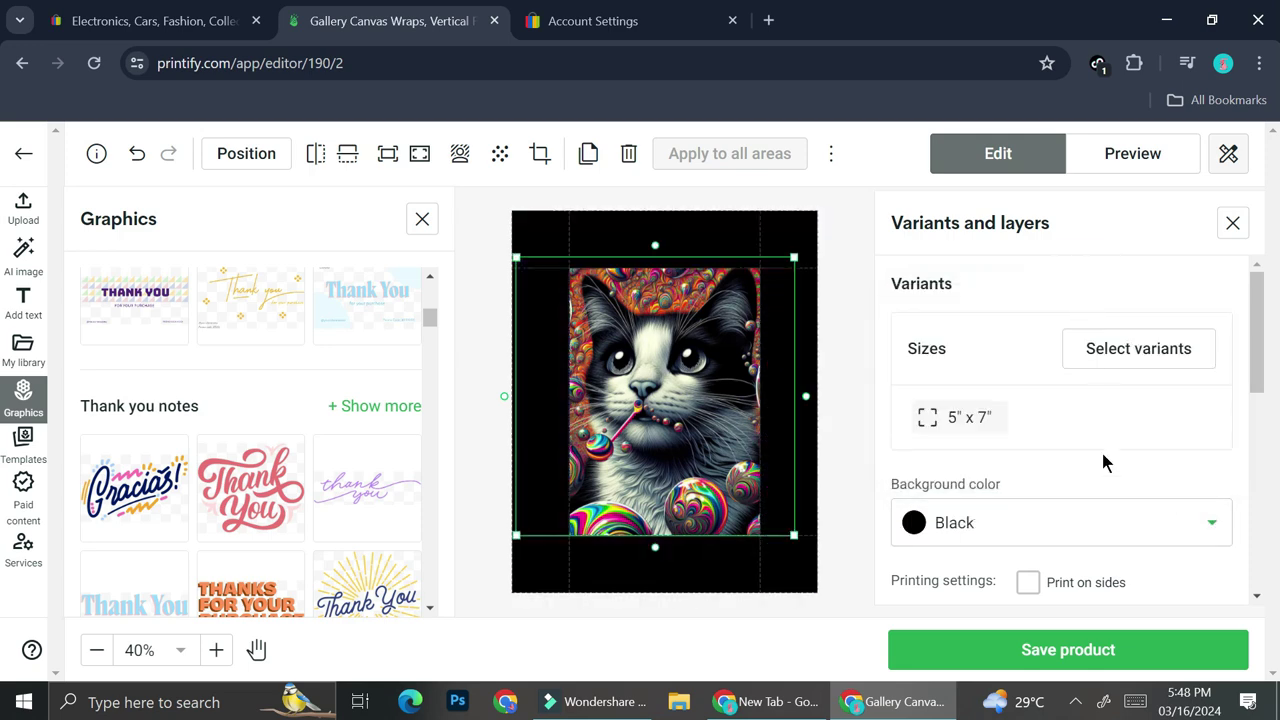
scroll(1085, 435, down, 4)
click(1132, 153)
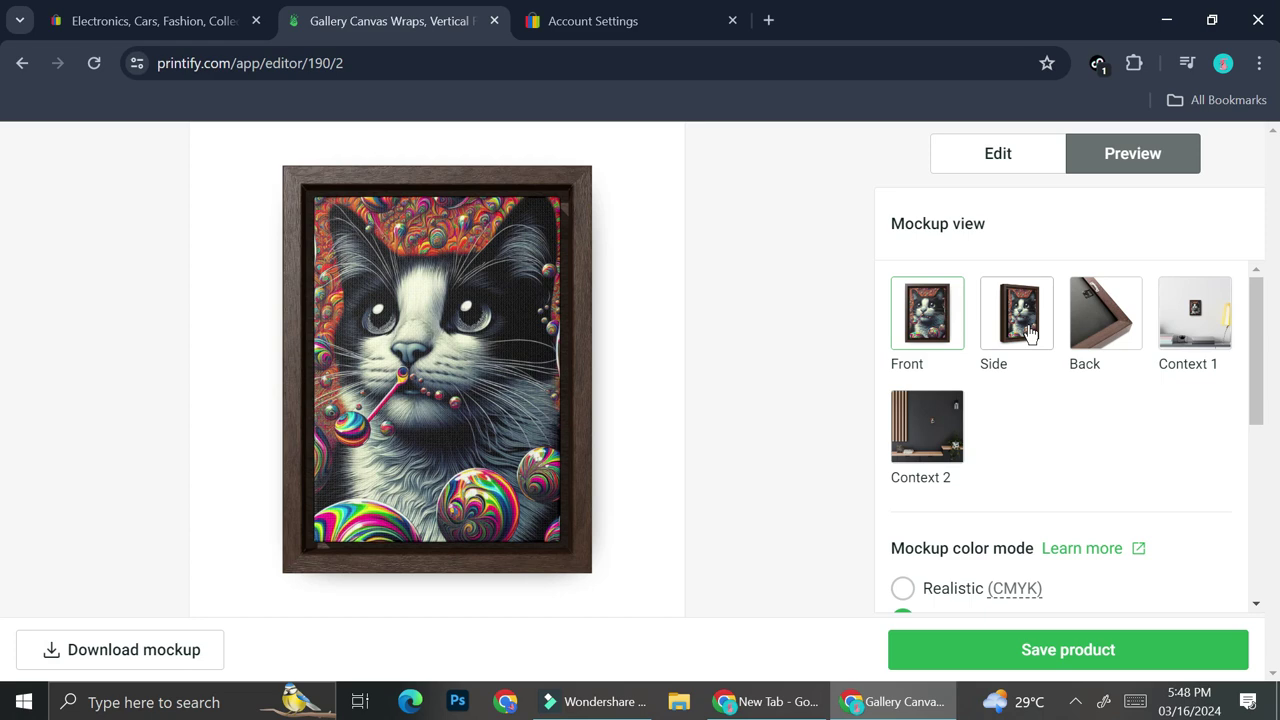
Check the Side, Back and Front mockups, set Frame Color to Black, and save the product.
click(1030, 333)
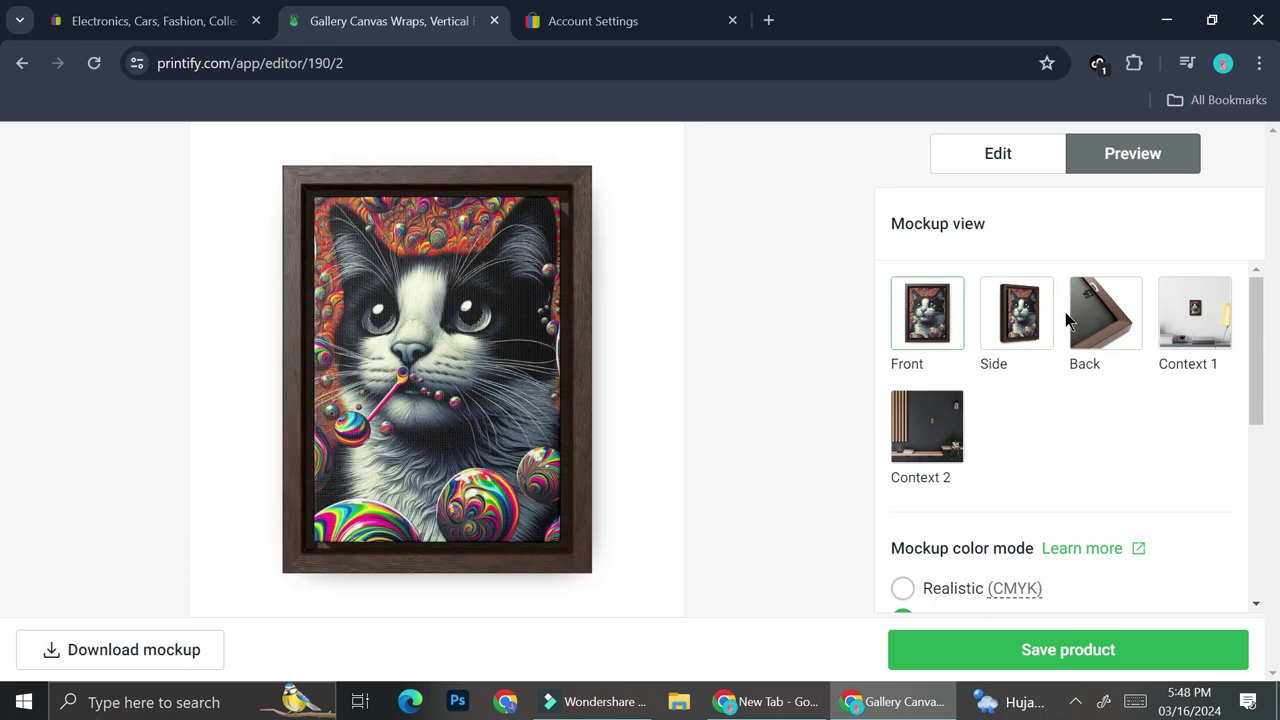
click(1092, 316)
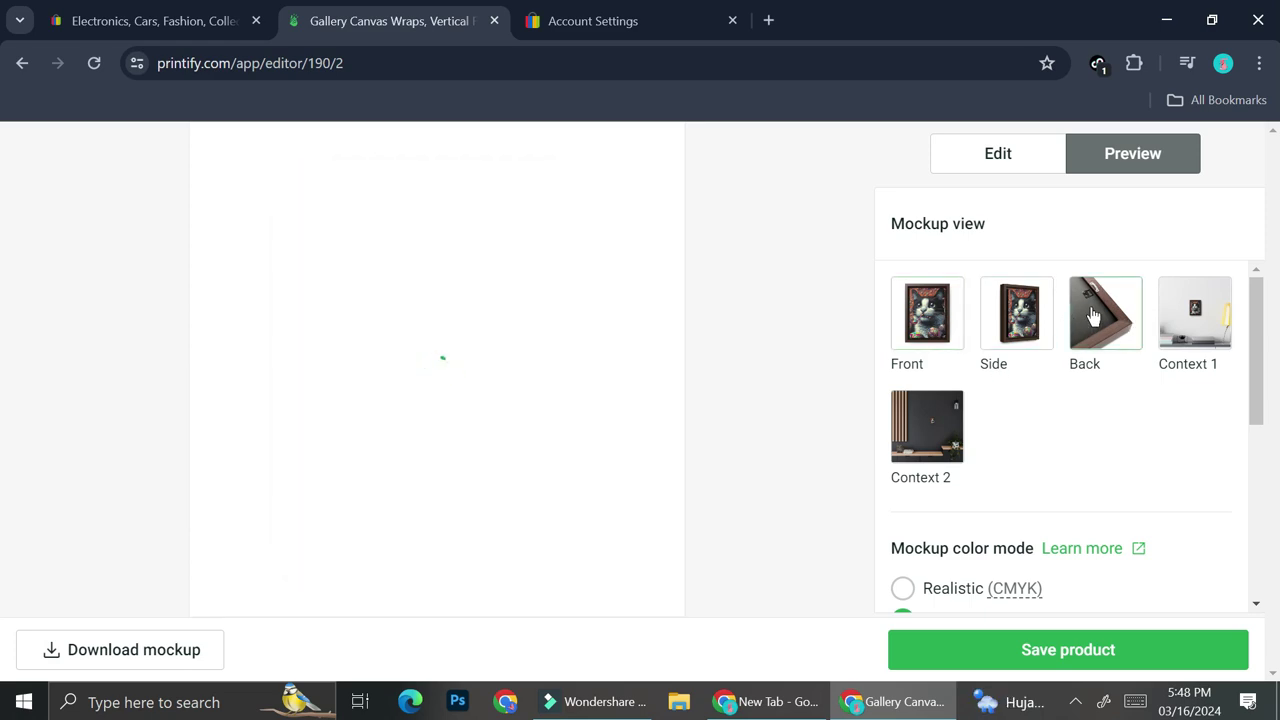
click(922, 333)
scroll(915, 420, down, 5)
click(909, 570)
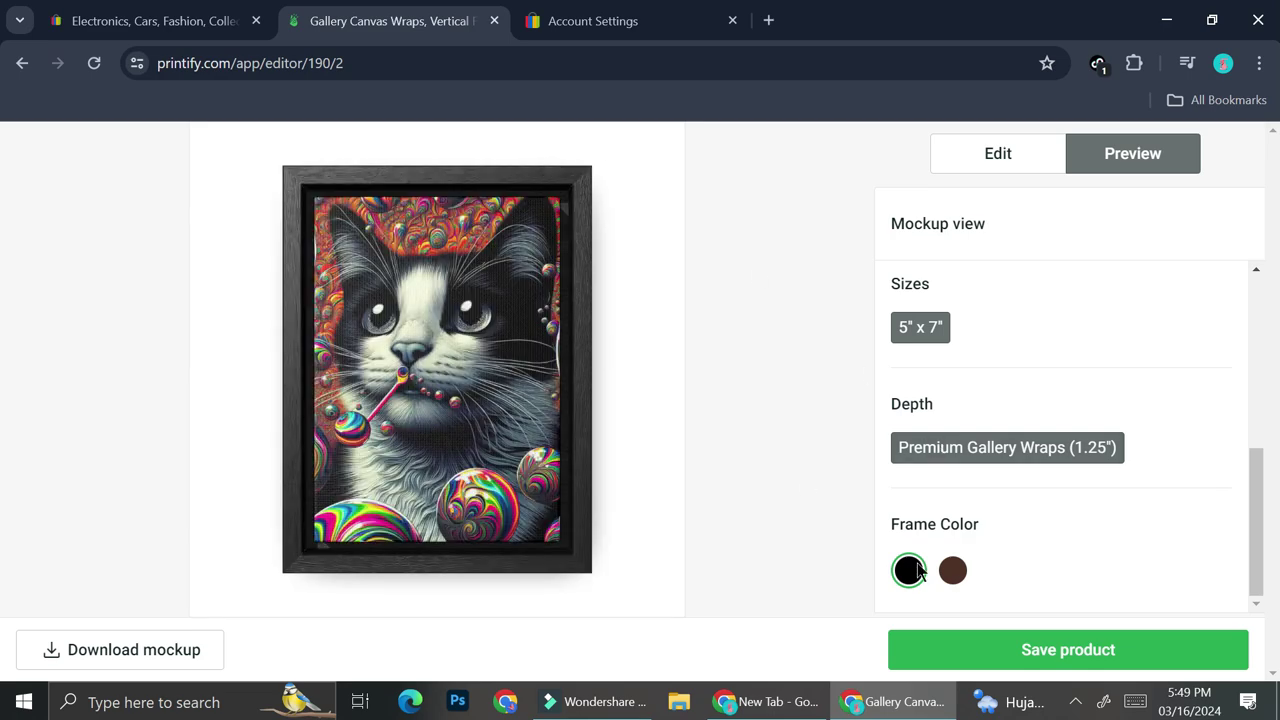
click(997, 651)
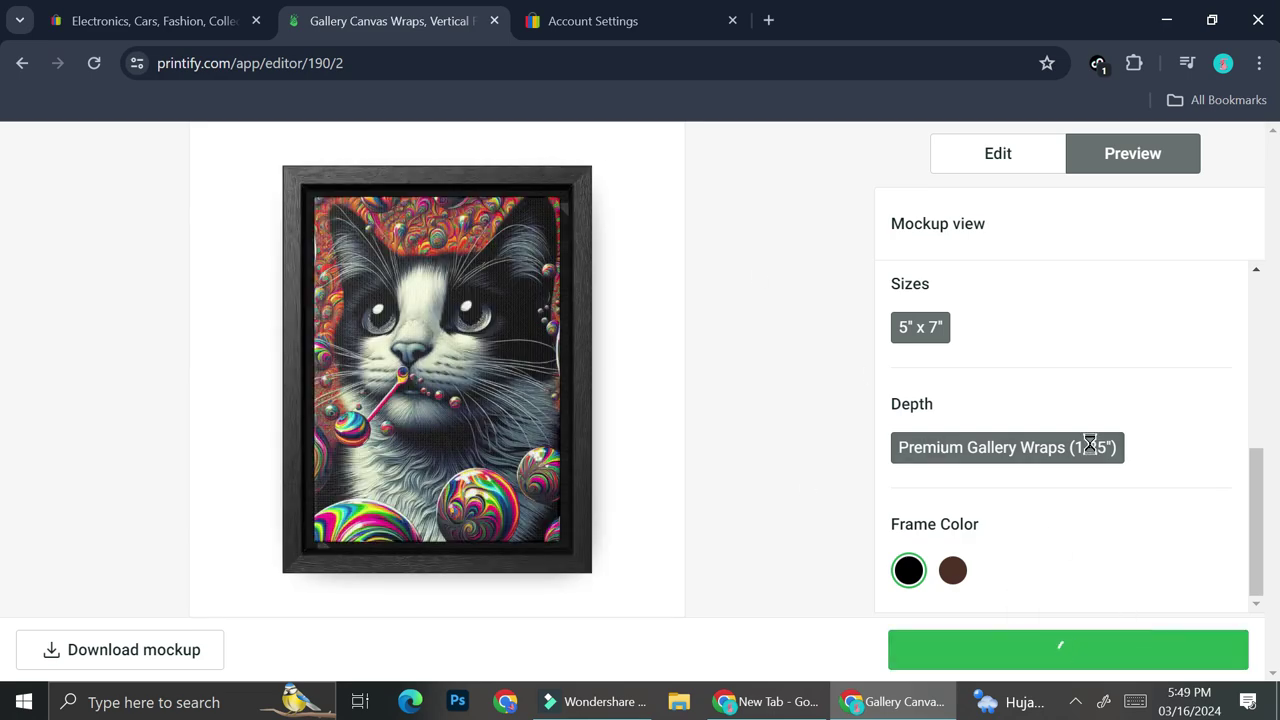
Review the Gallery Canvas Wraps, Vertical Frame product details page, returning to the top.
scroll(560, 305, down, 4)
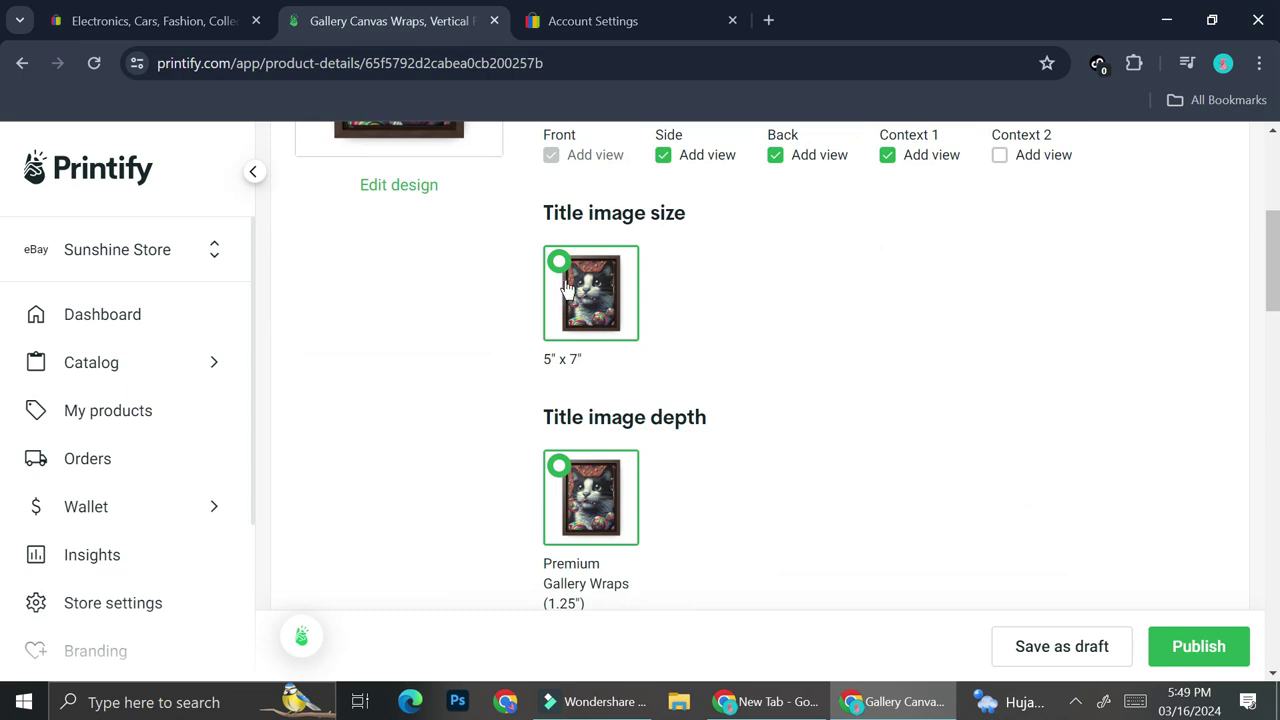
scroll(589, 286, down, 8)
scroll(591, 277, down, 4)
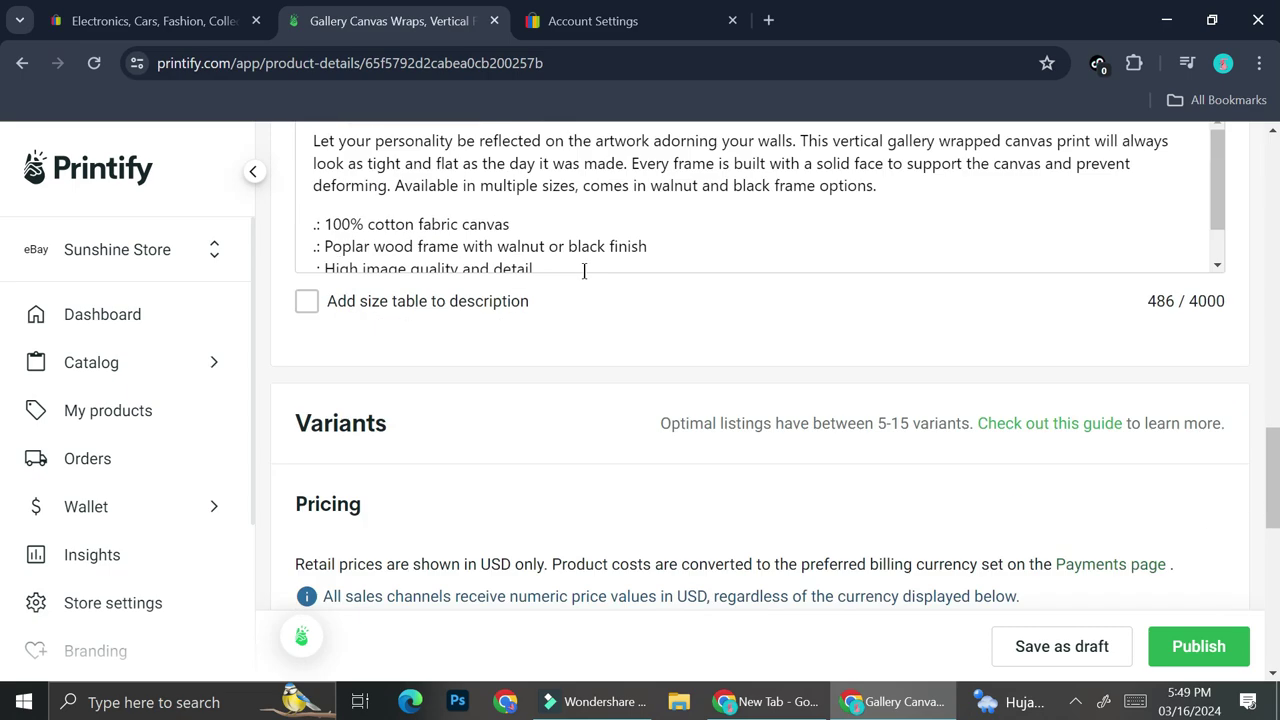
scroll(585, 271, down, 7)
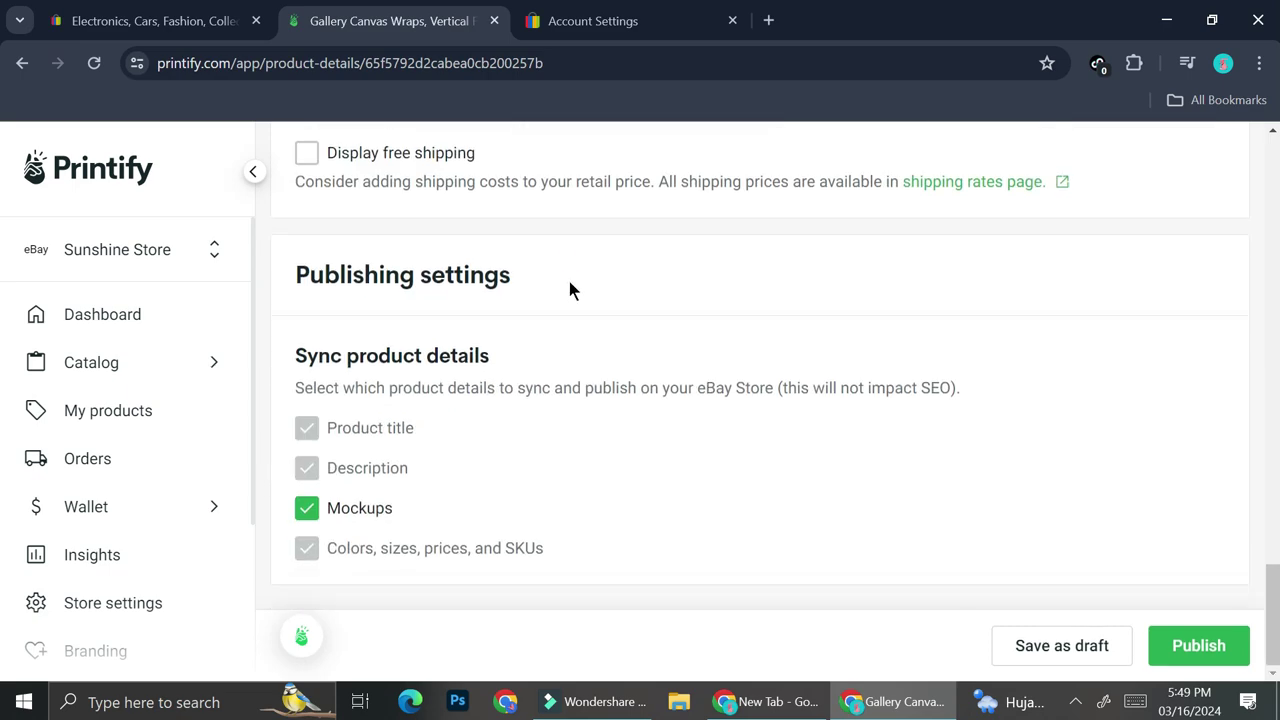
scroll(590, 345, up, 18)
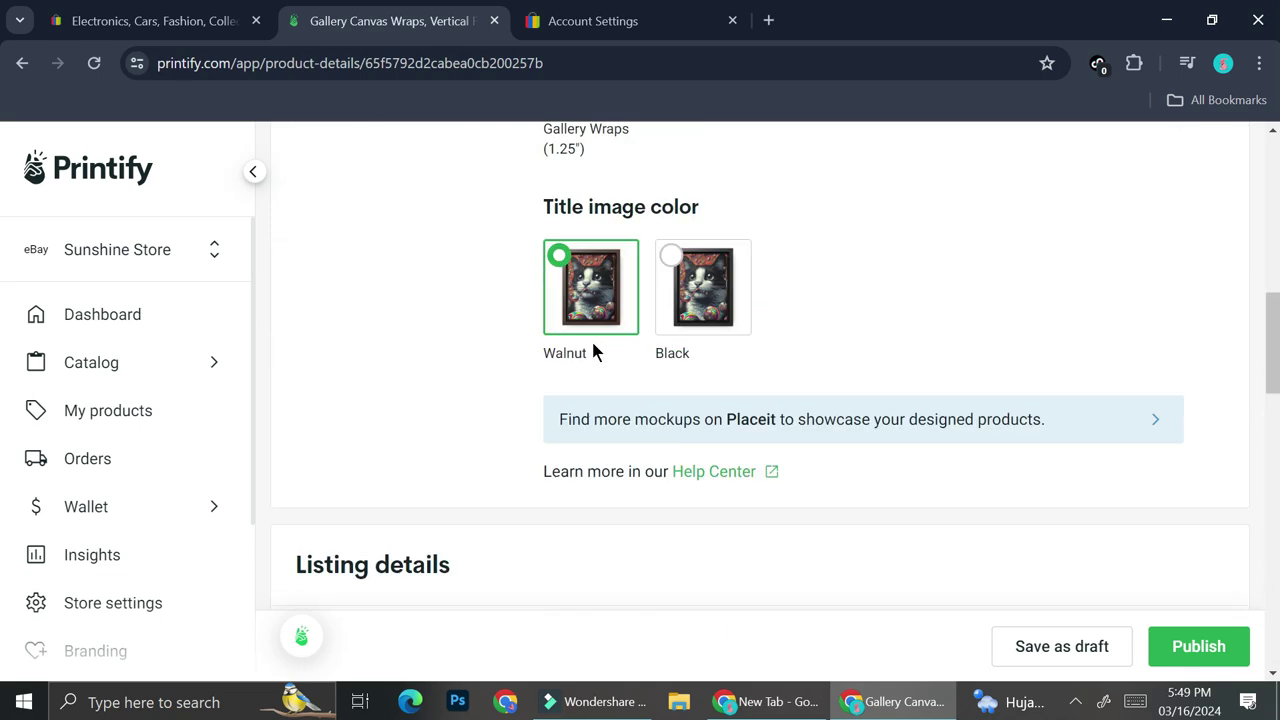
scroll(593, 342, up, 4)
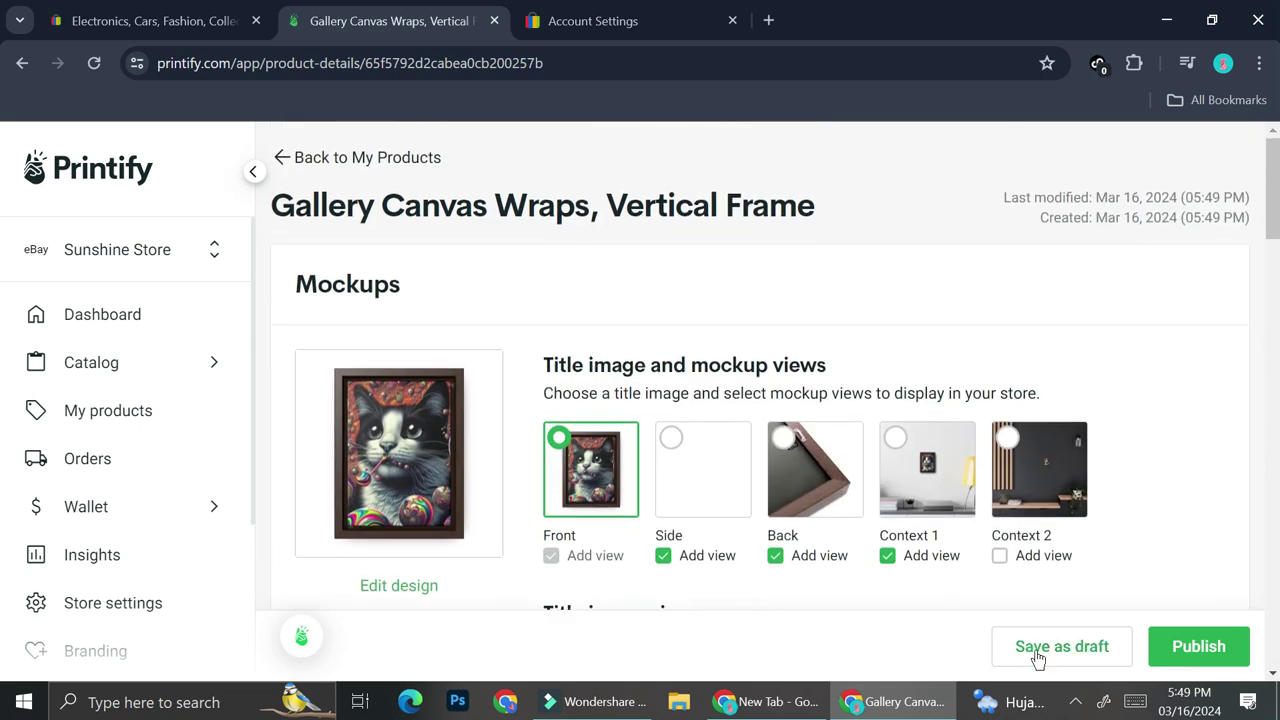